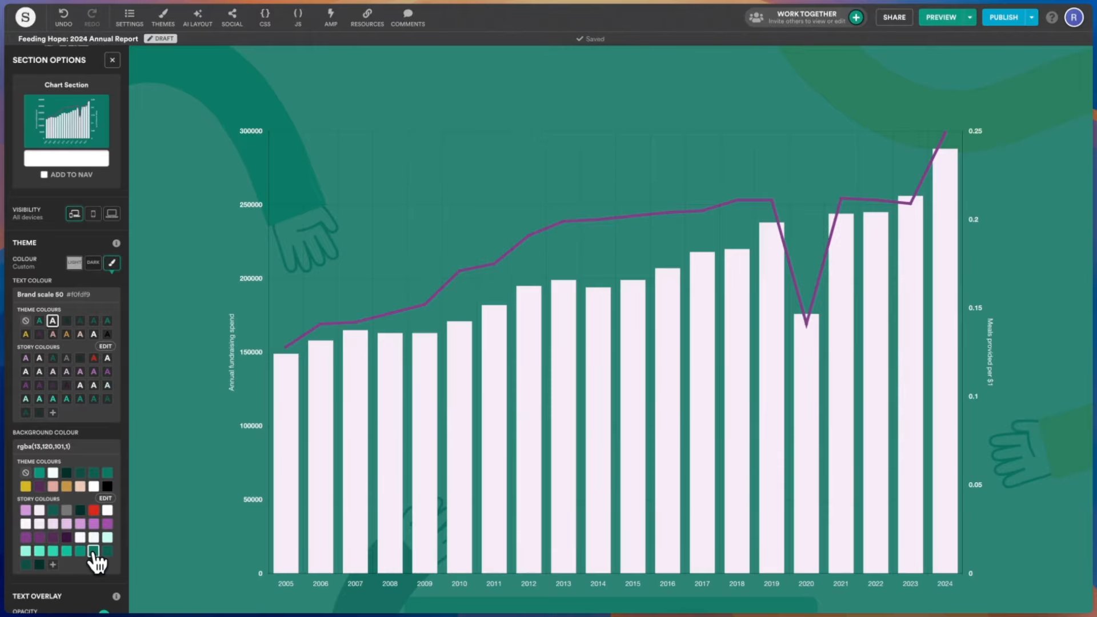
key(super+z)
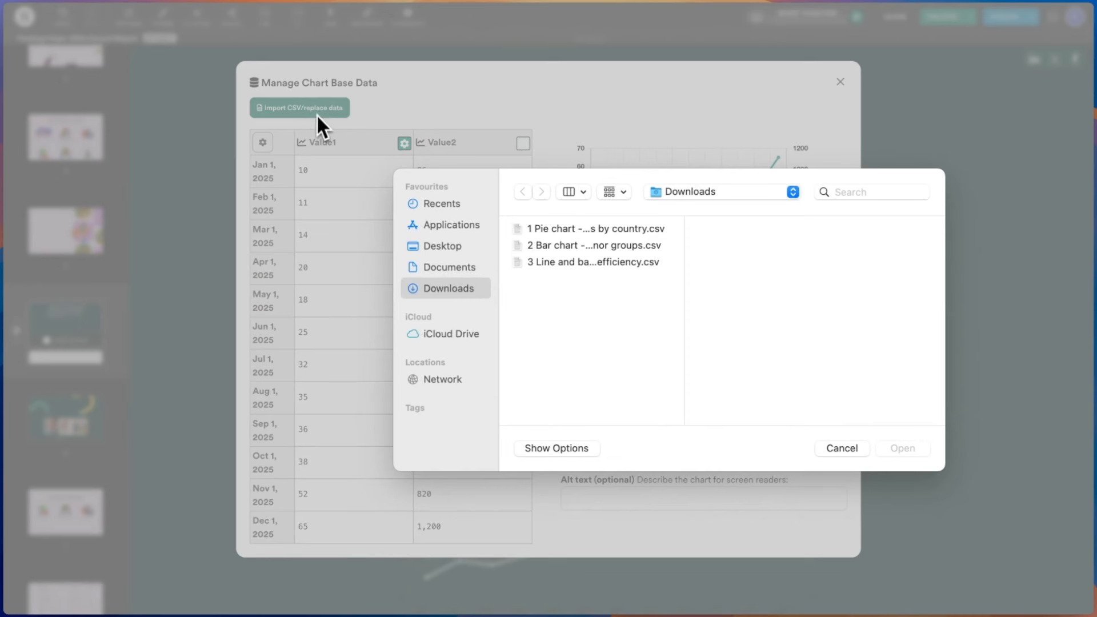
click(514, 230)
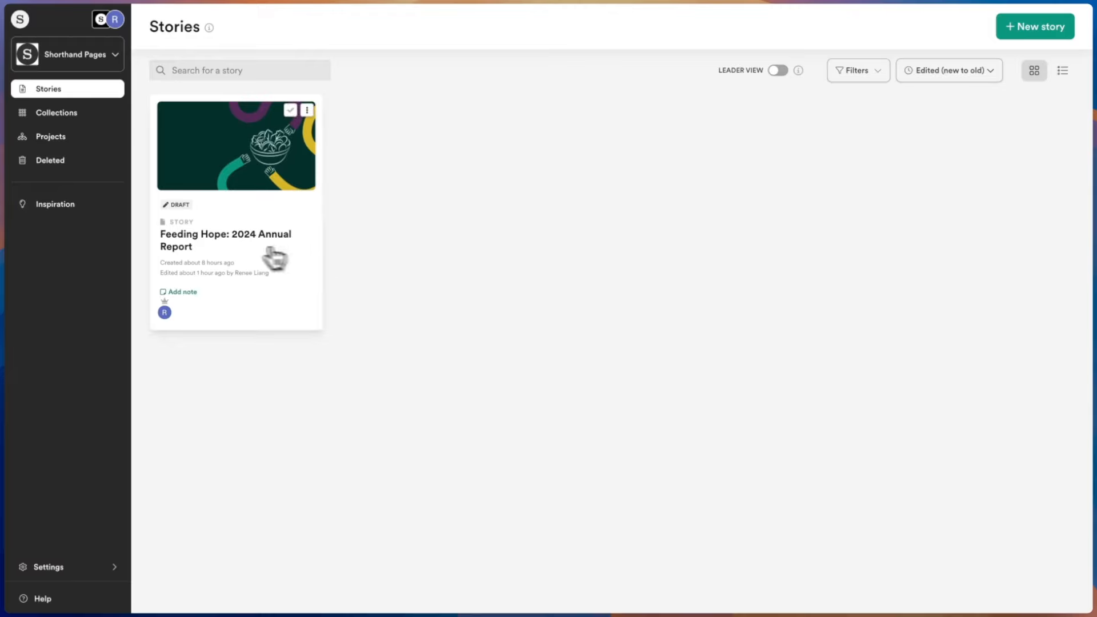
Open the story "Feeding Hope: 2024 Annual Report" and insert a chart below the text of "Where the meals went".
click(221, 253)
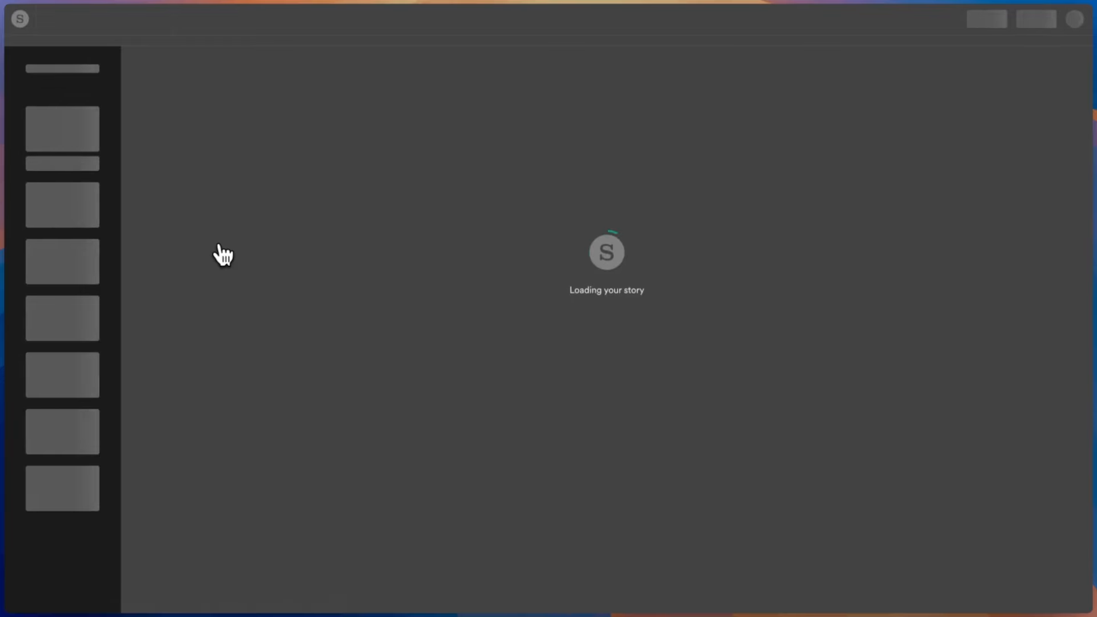
scroll(486, 455, down, 20)
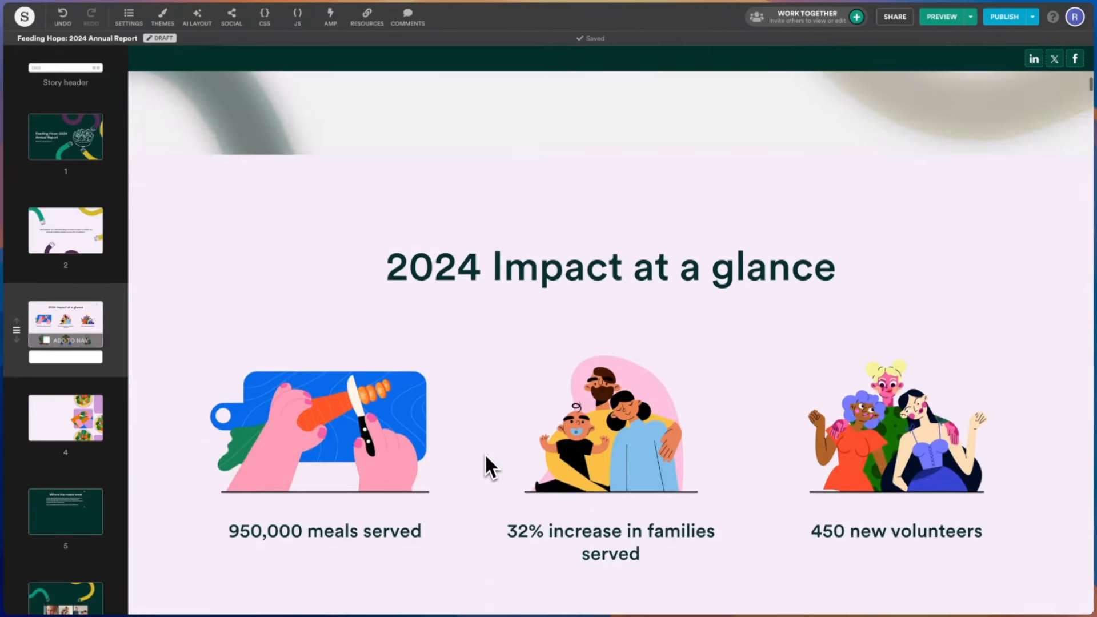
scroll(490, 467, down, 15)
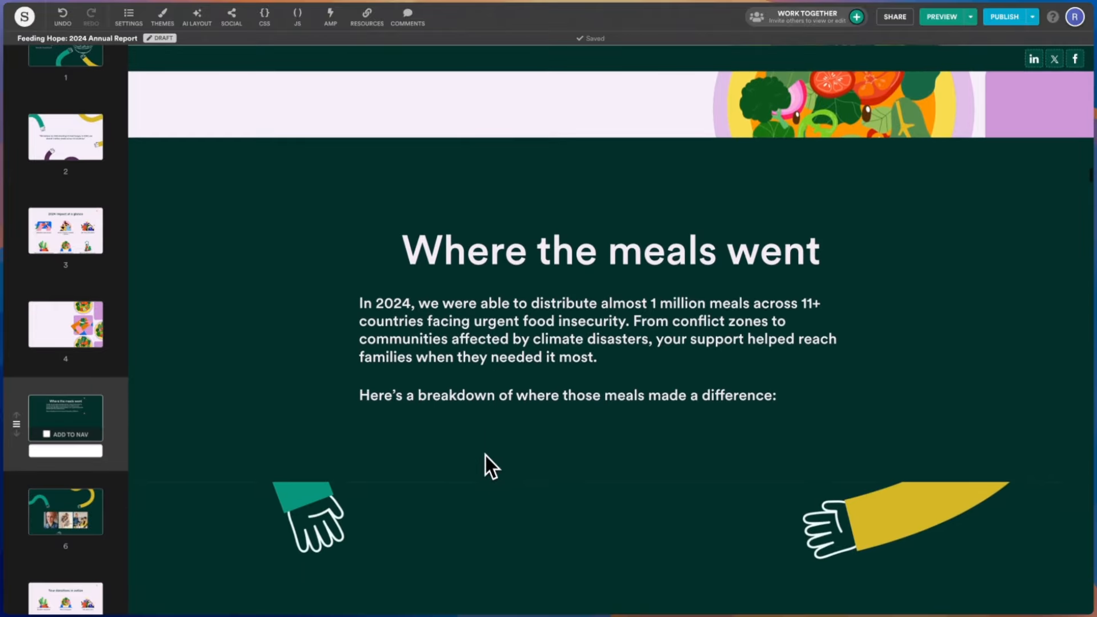
mouse_move(588, 437)
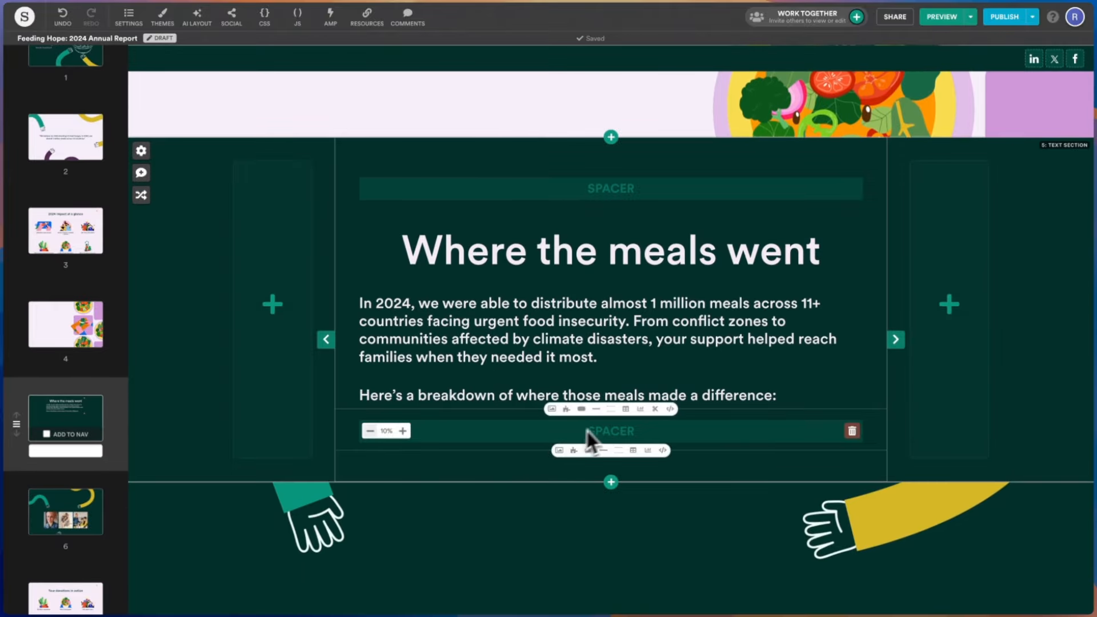
click(570, 309)
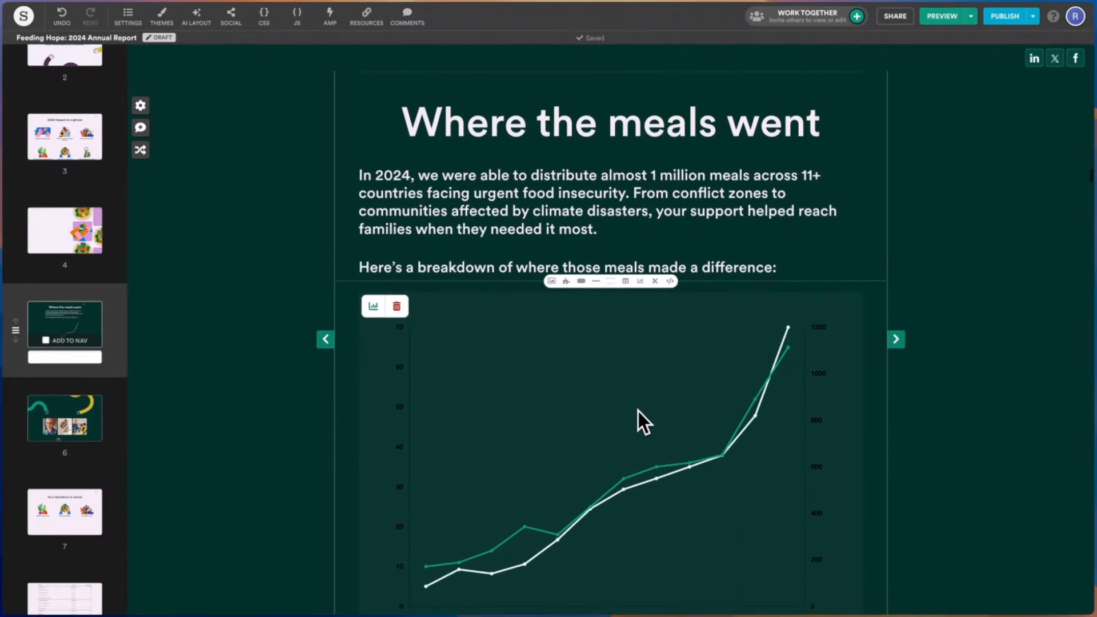
scroll(639, 411, down, 1)
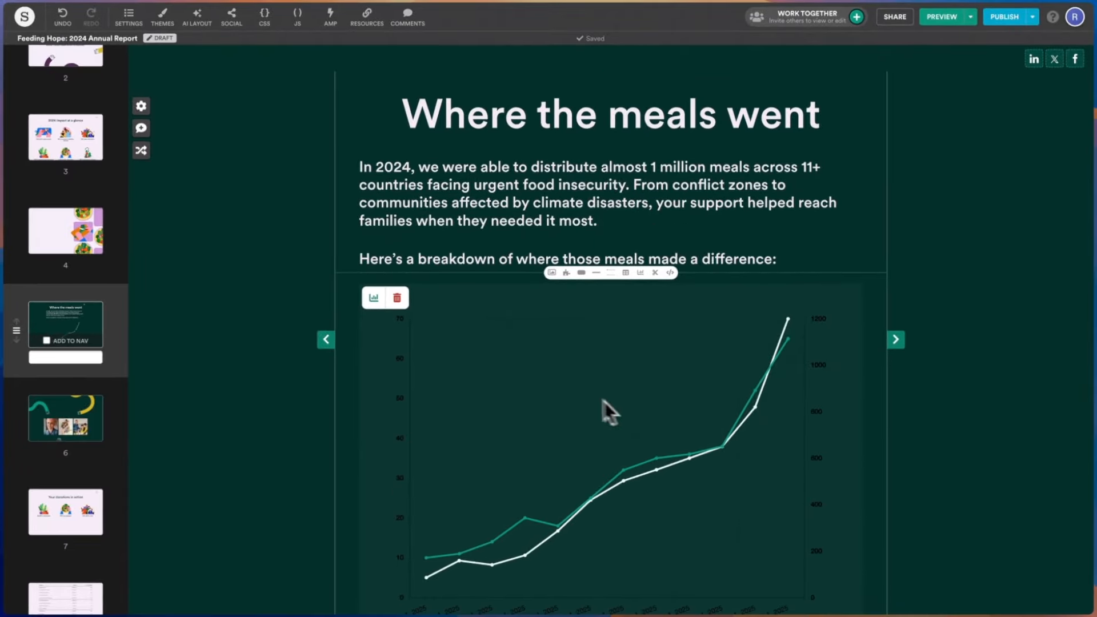
Replace the new chart's sample data with the file "1 Pie chart - Meals by country.csv" from Downloads.
click(373, 298)
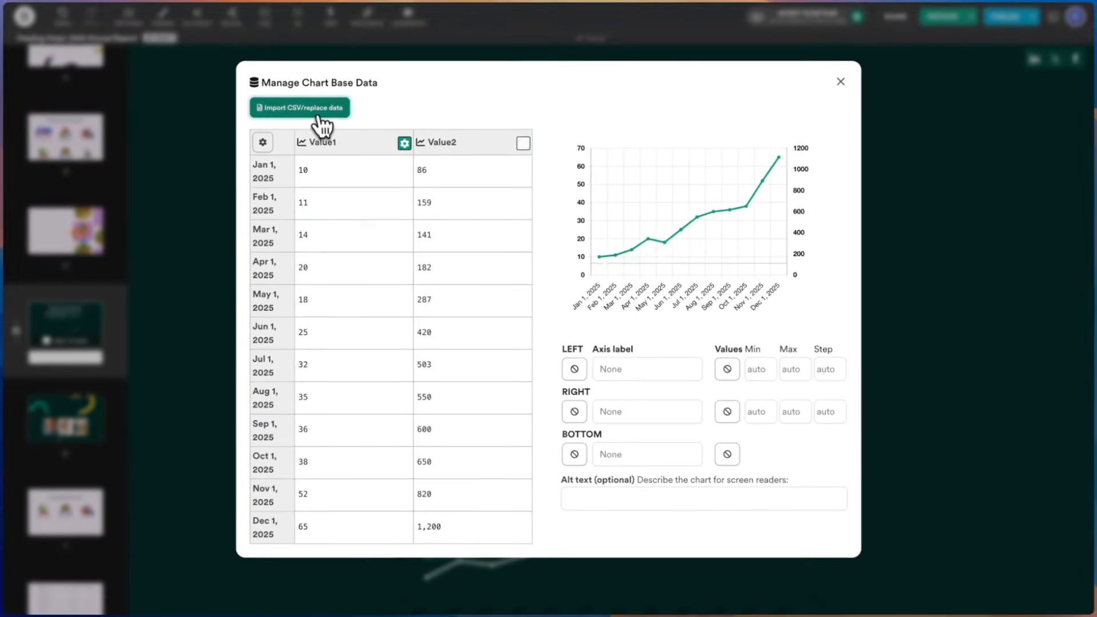
click(319, 114)
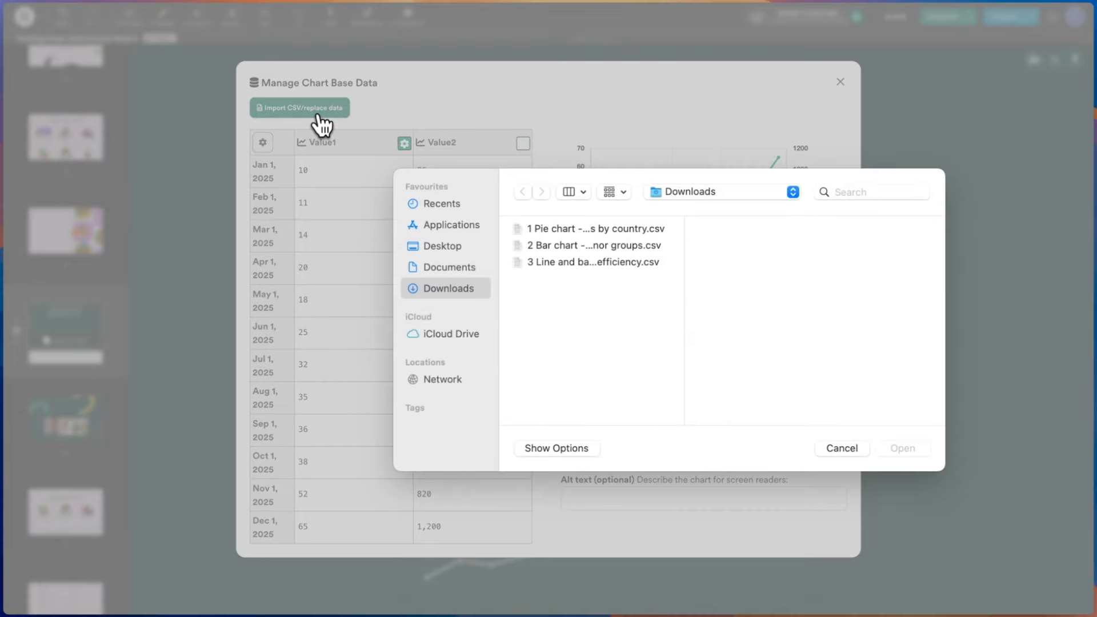
click(514, 230)
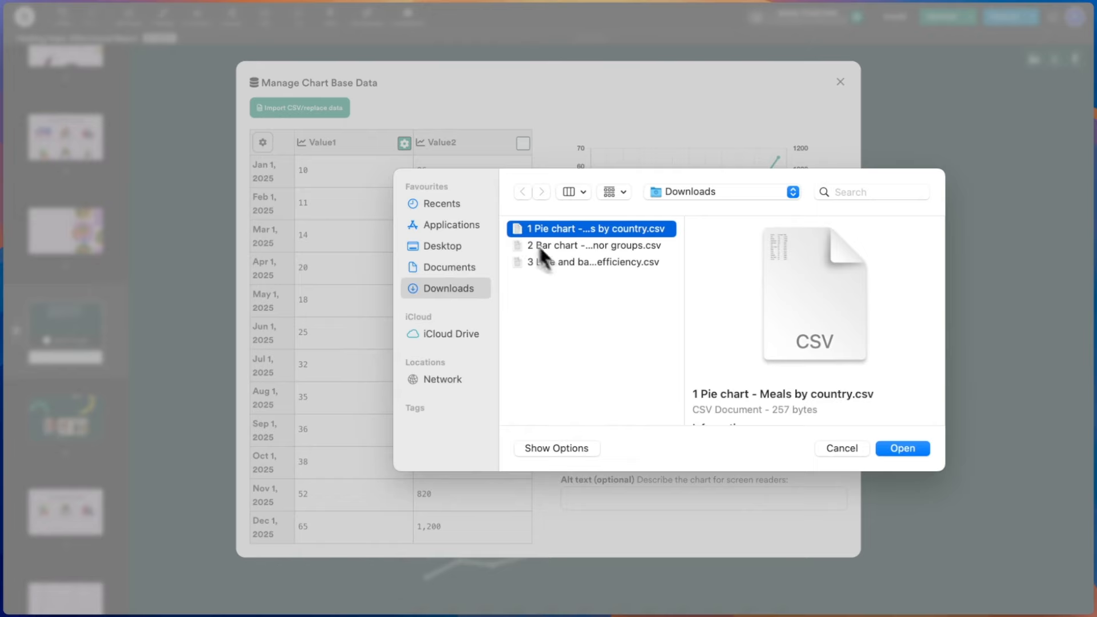
click(888, 444)
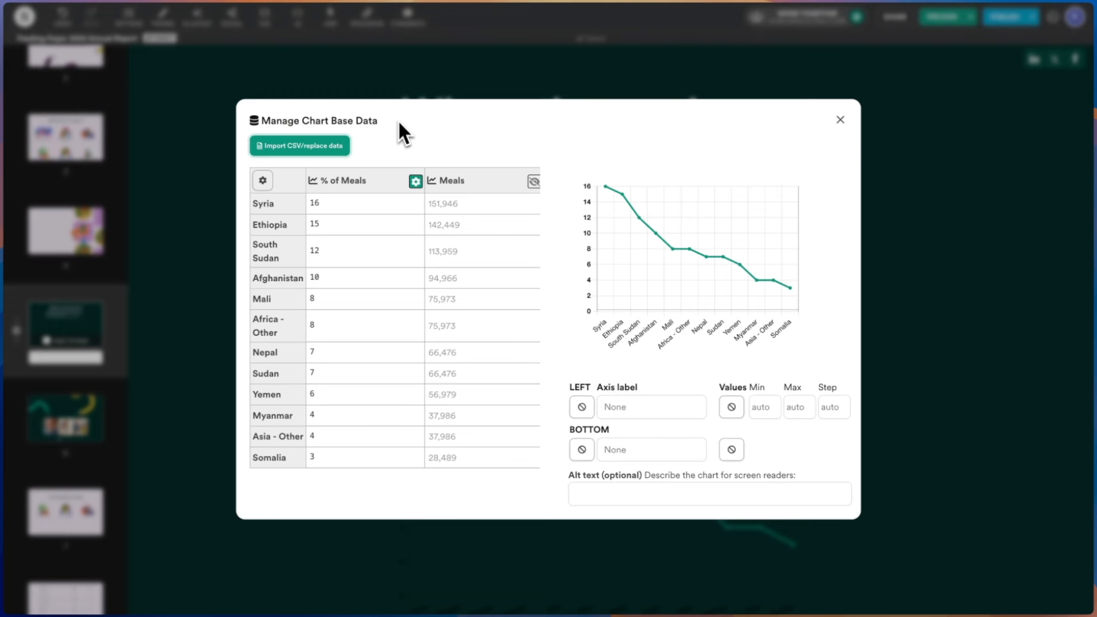
Change the chart type of the "% of Meals" column to Pie.
click(415, 181)
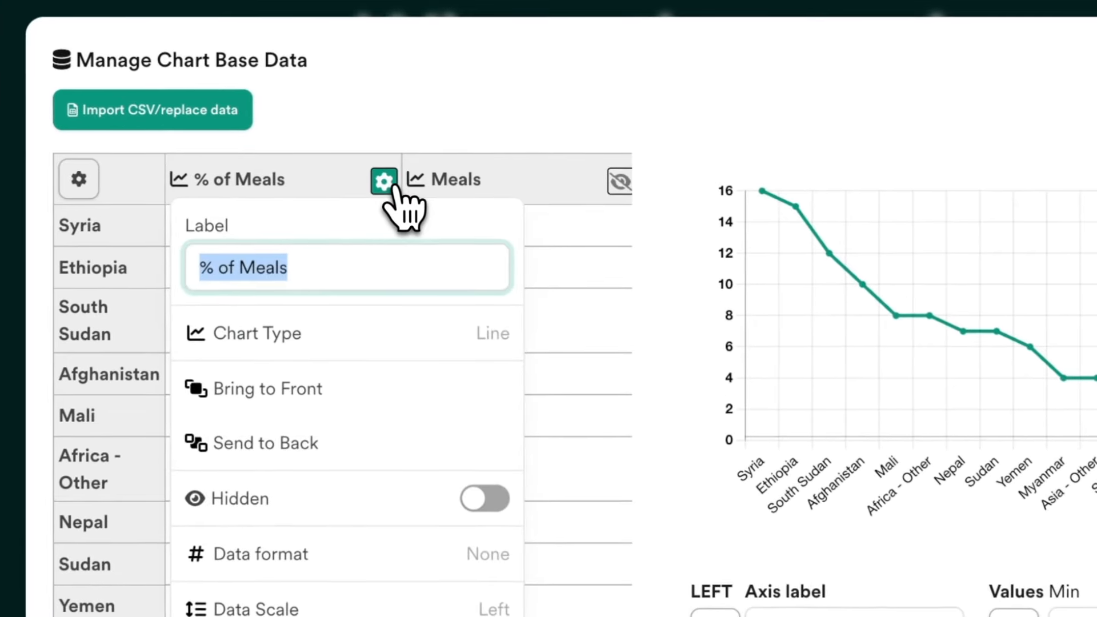
click(423, 338)
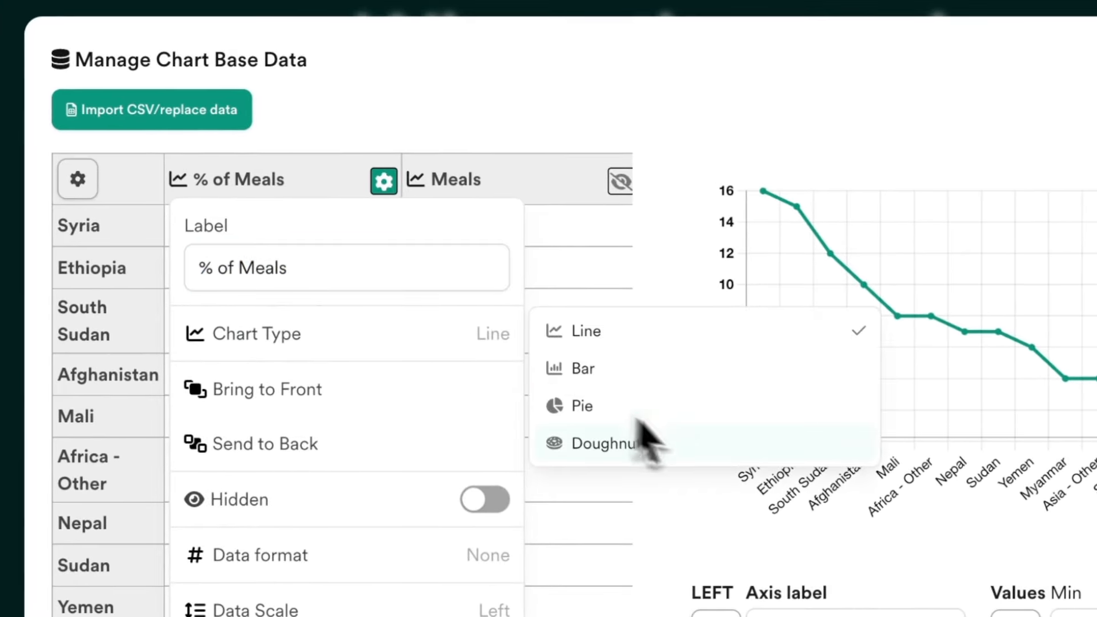
click(704, 416)
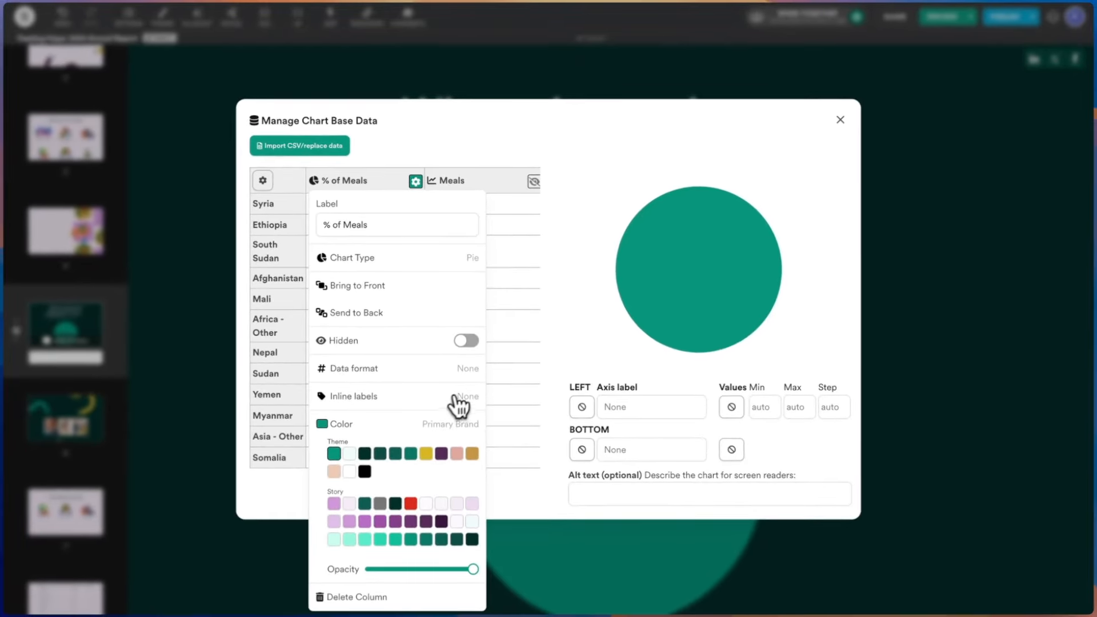
Set the pie's inline labels to Outer and their label format to "Label, %".
click(457, 400)
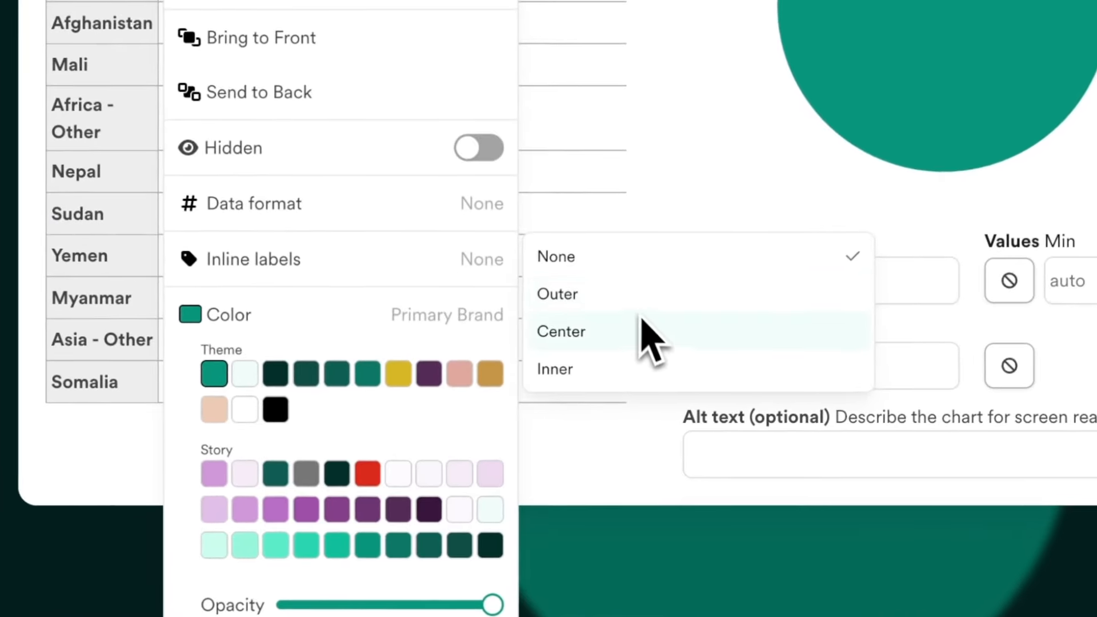
click(658, 303)
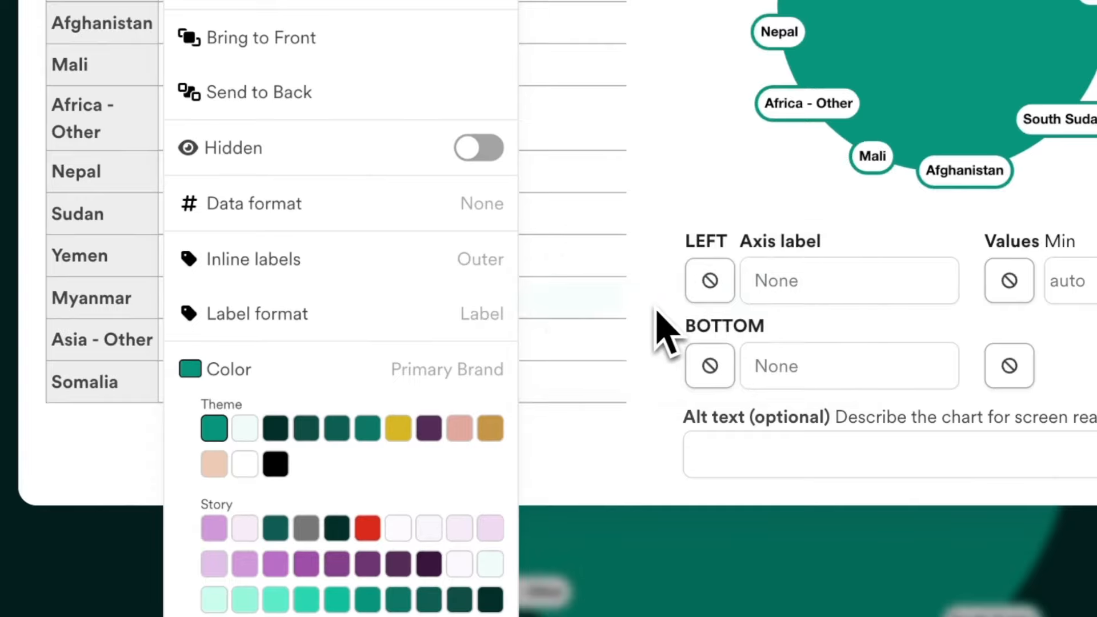
click(506, 329)
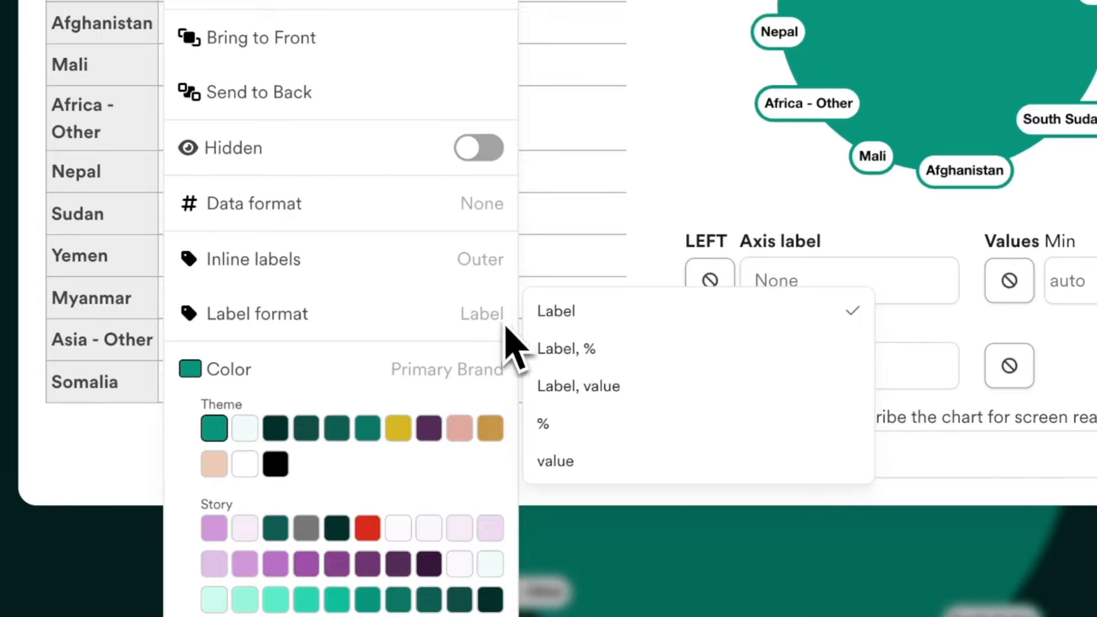
click(640, 350)
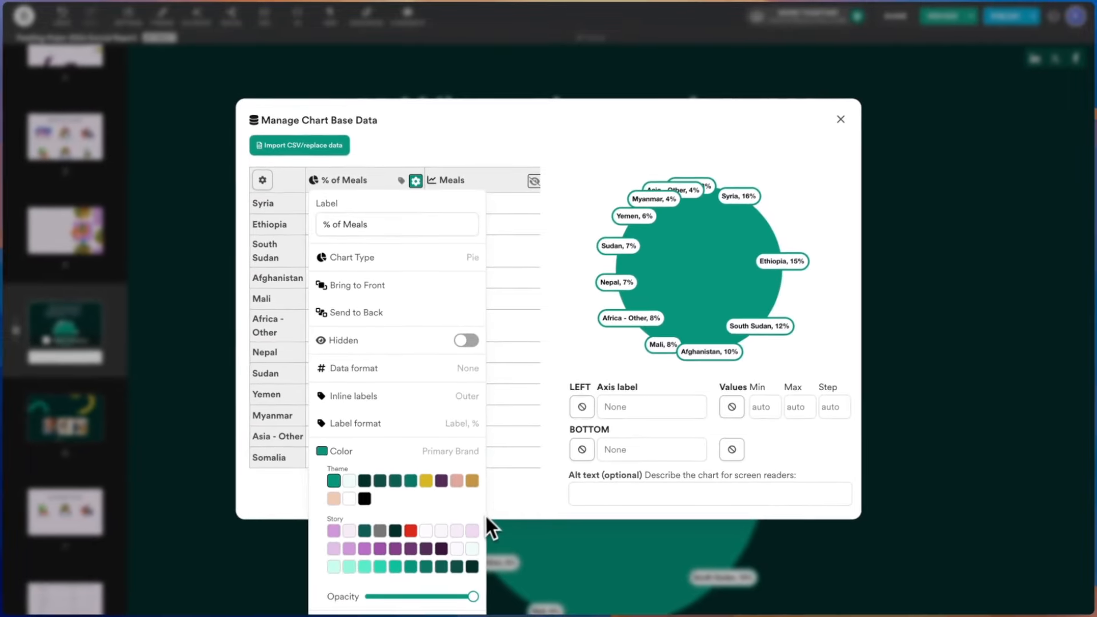
Colour the whole "% of Meals" pie with a dark purple story colour and reduce its opacity.
click(490, 528)
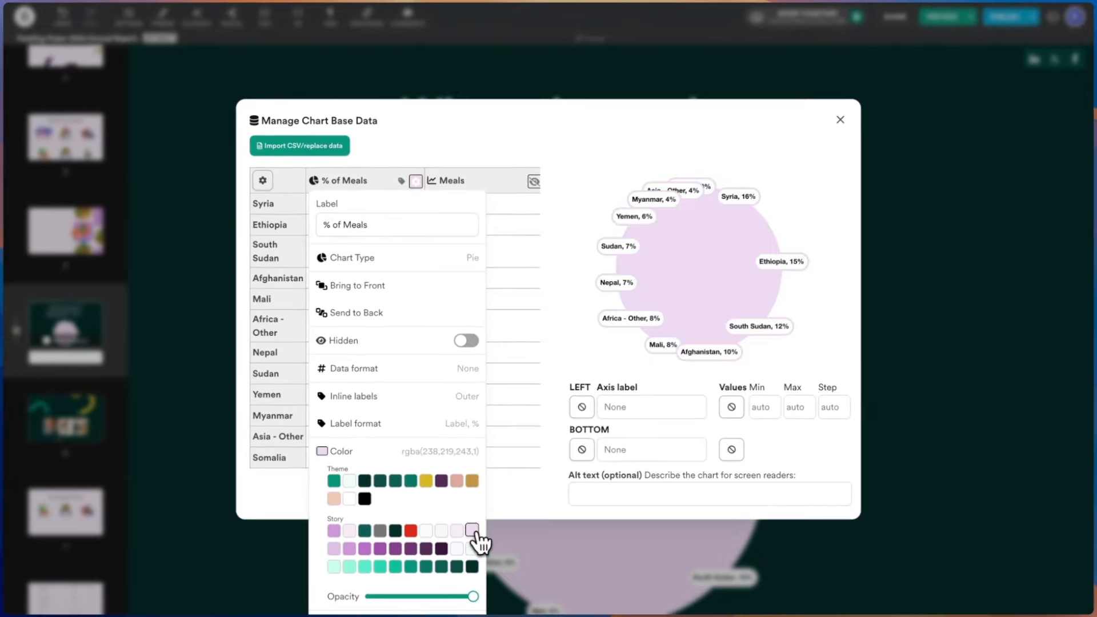
click(420, 551)
click(417, 551)
drag(473, 596, 426, 599)
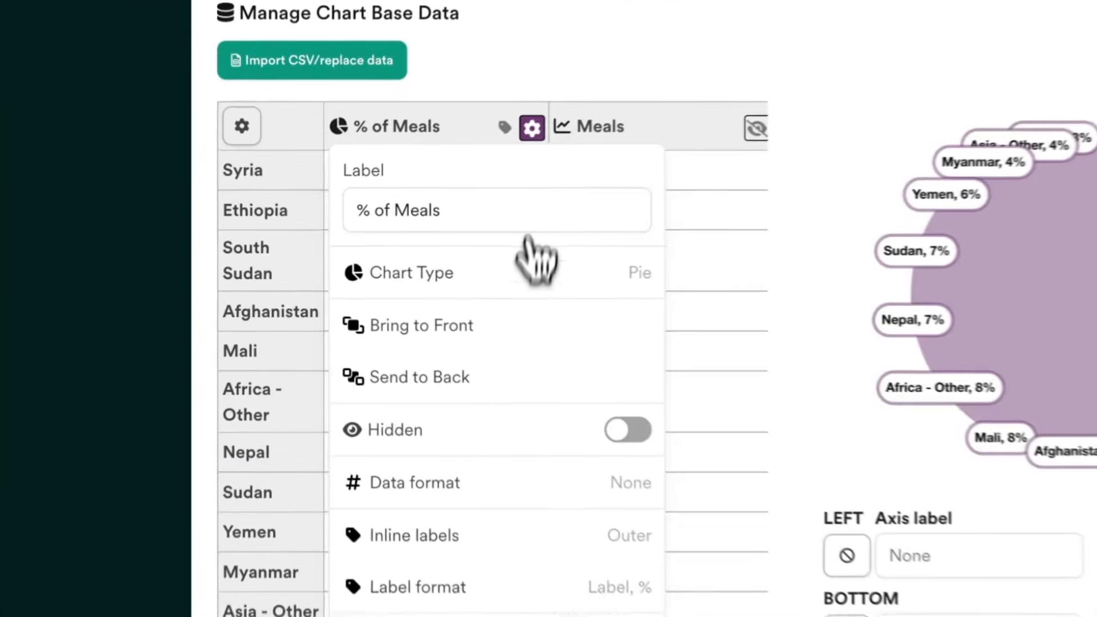
click(547, 129)
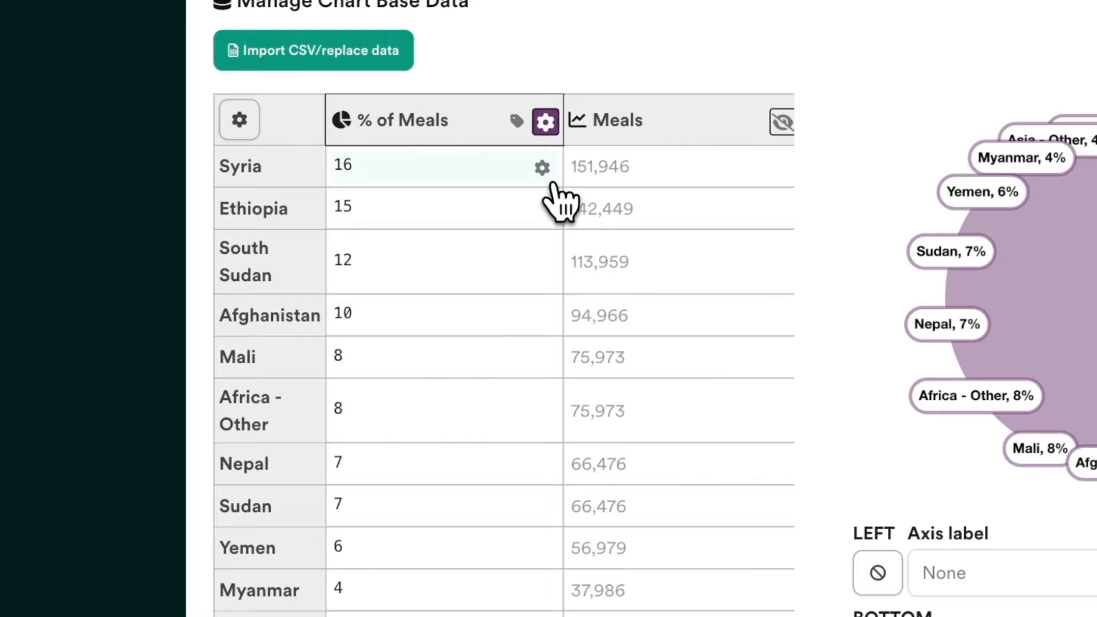
Re-enter Syria's "% of Meals" value as 16, and switch its hidden setting on and off again.
click(545, 170)
click(539, 253)
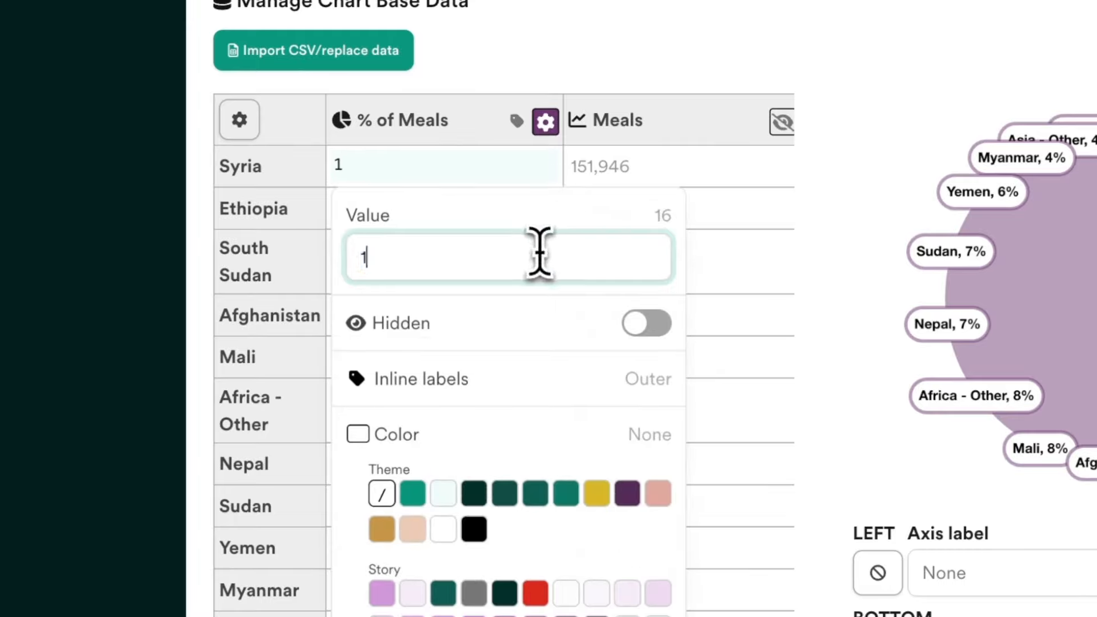
key(BackSpace)
text(6)
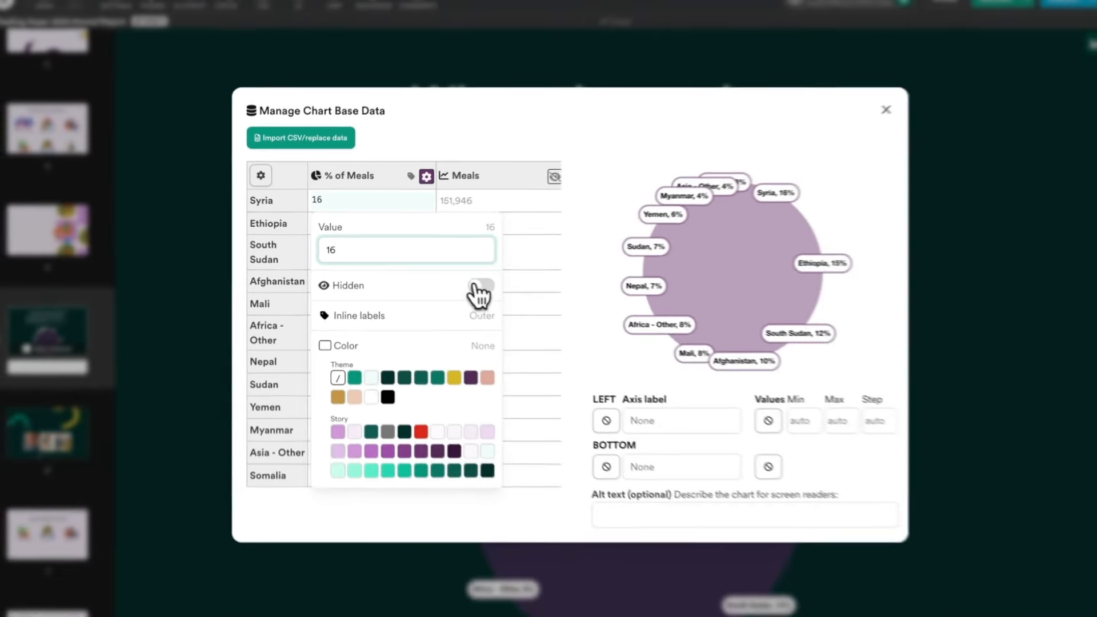
click(647, 323)
click(465, 283)
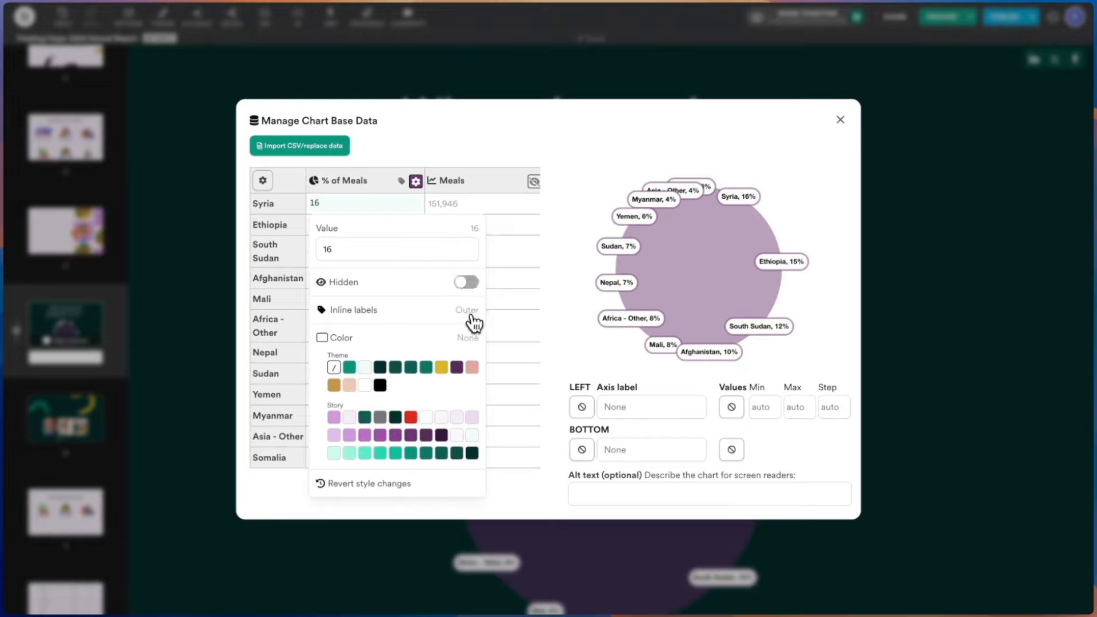
Try a Center inline label and the darkest purple story colour, rgba(57,22,60,1), on the Syria slice.
click(470, 316)
click(542, 346)
click(447, 434)
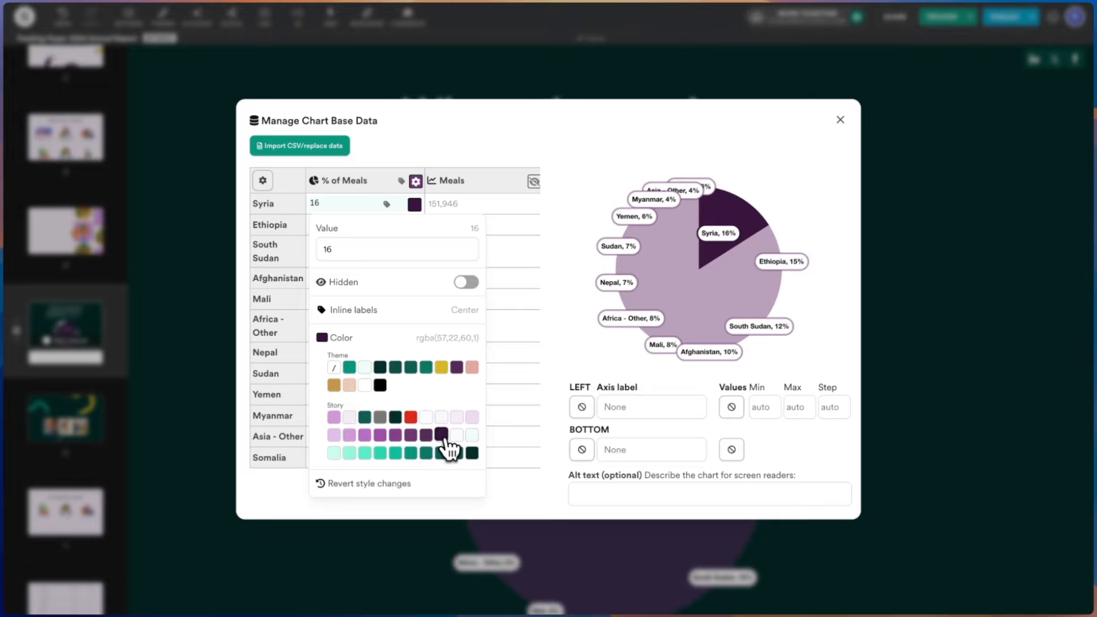
Revert the Syria slice's style changes, undo that reversion and undo once more.
click(445, 490)
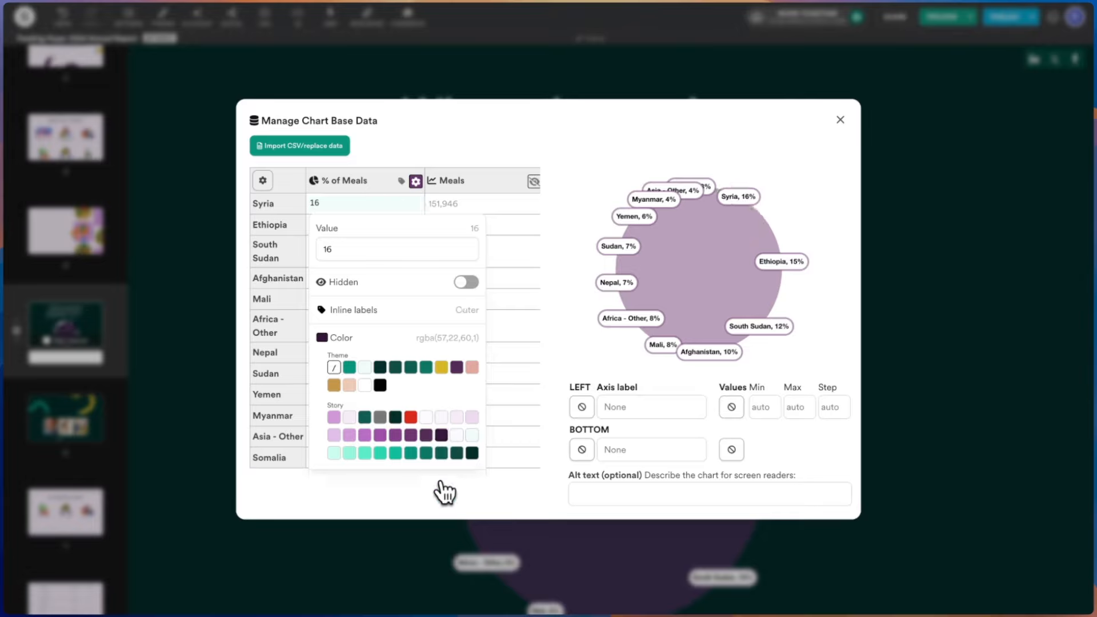
key(ctrl+z)
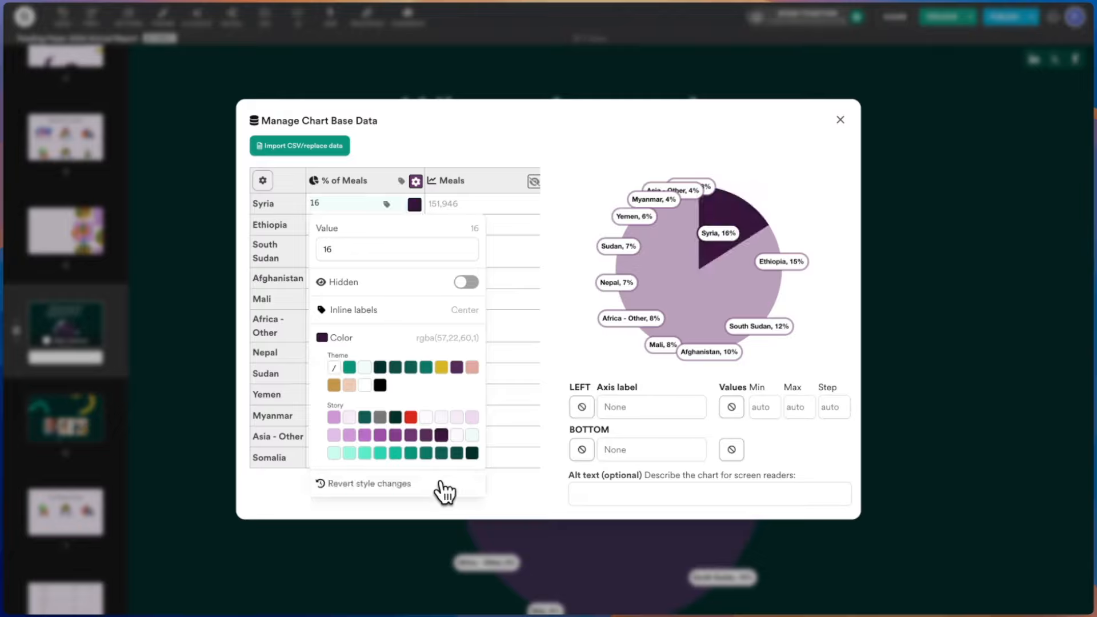
key(ctrl+z)
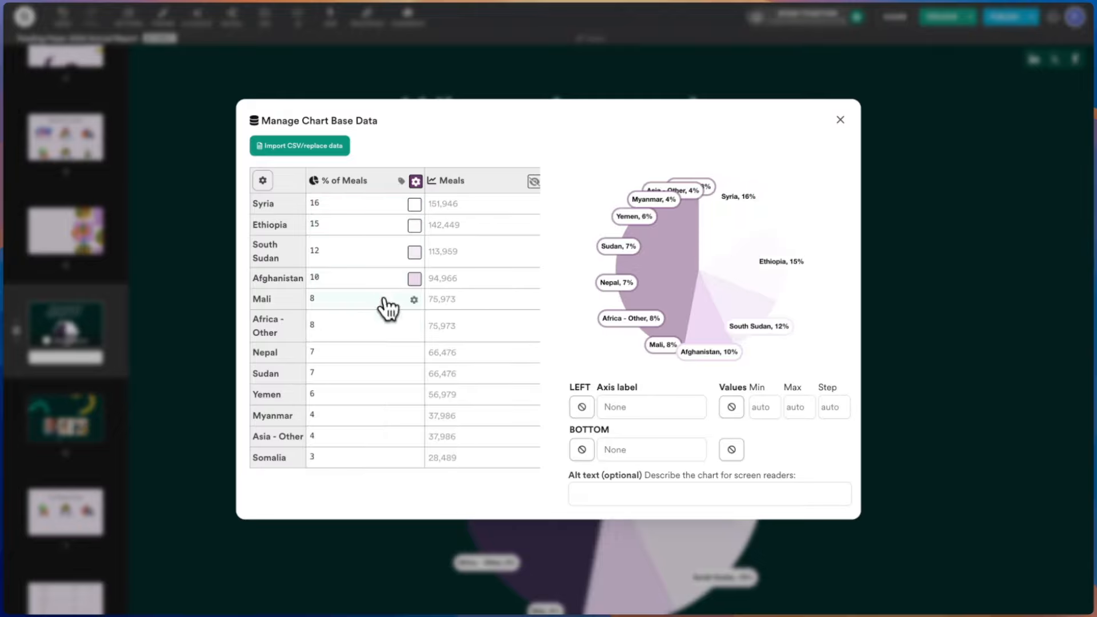
Colour the slices from Mali down to Somalia in progressively darker purple story colours and close the chart data.
click(414, 300)
click(350, 512)
click(414, 326)
click(360, 558)
click(415, 354)
click(377, 307)
click(415, 375)
click(392, 329)
click(414, 438)
click(428, 392)
click(412, 458)
click(445, 414)
click(742, 242)
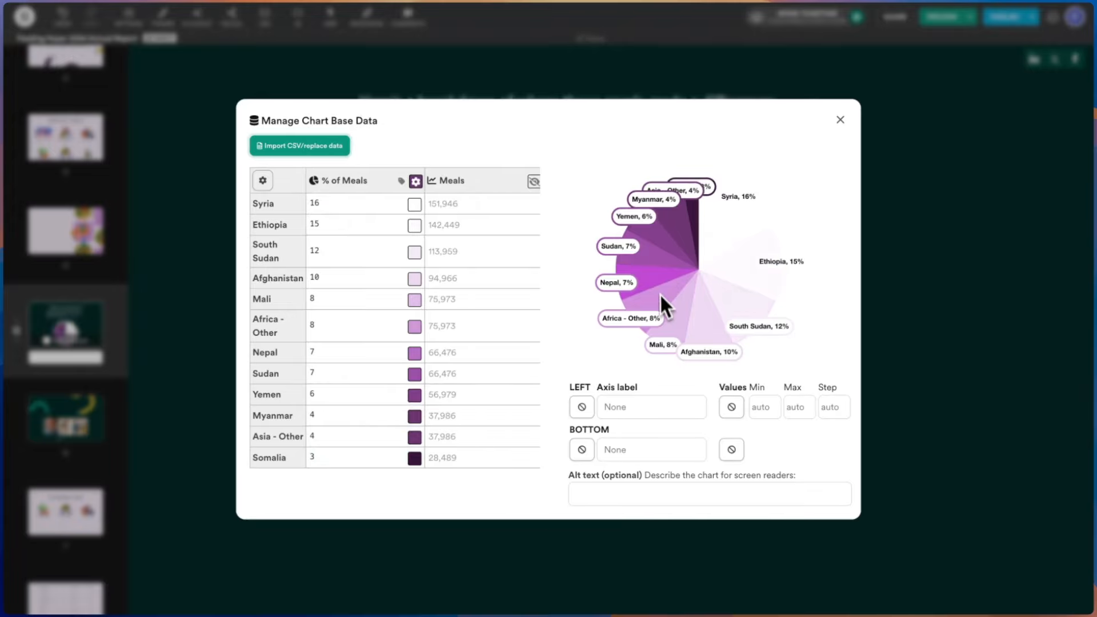
click(898, 222)
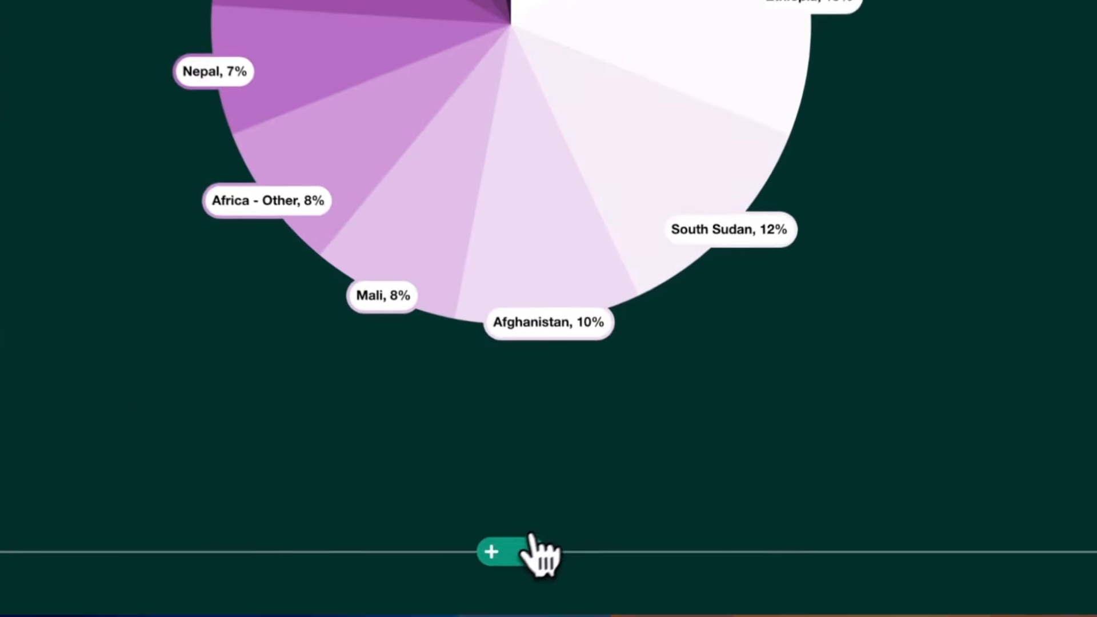
Add a Chart section from the default templates below the pie chart section and open its chart data for editing.
click(505, 553)
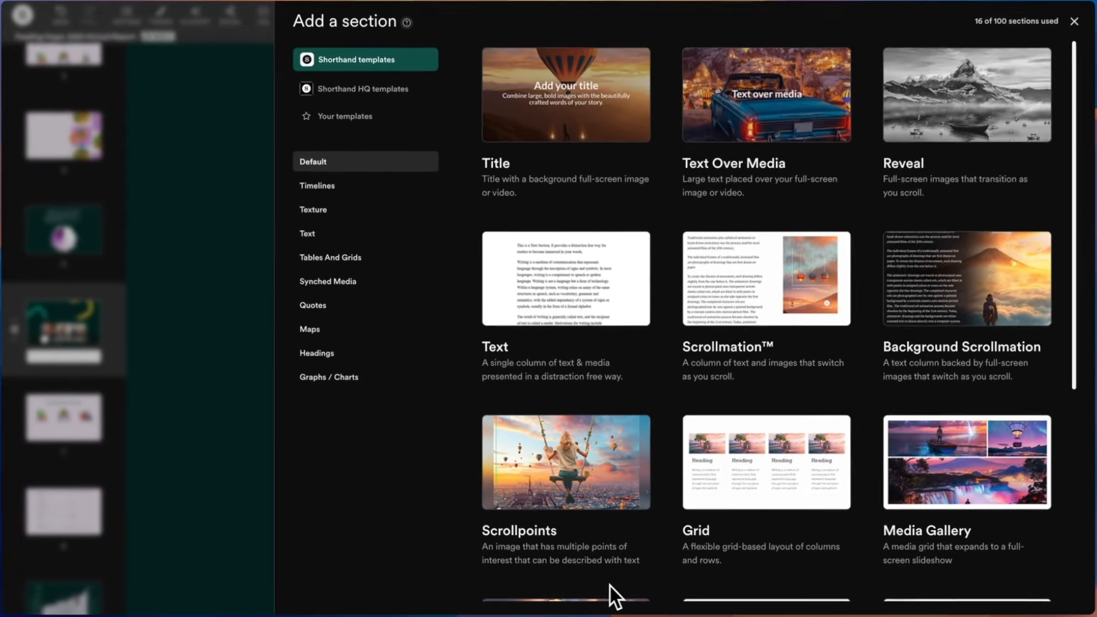
scroll(607, 595, down, 4)
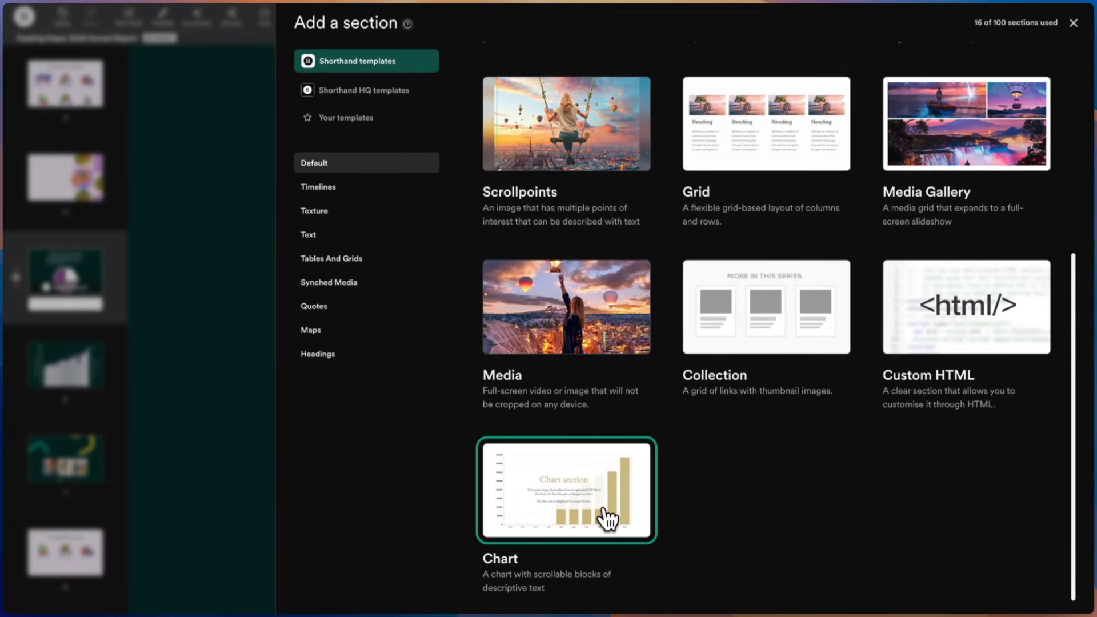
click(608, 519)
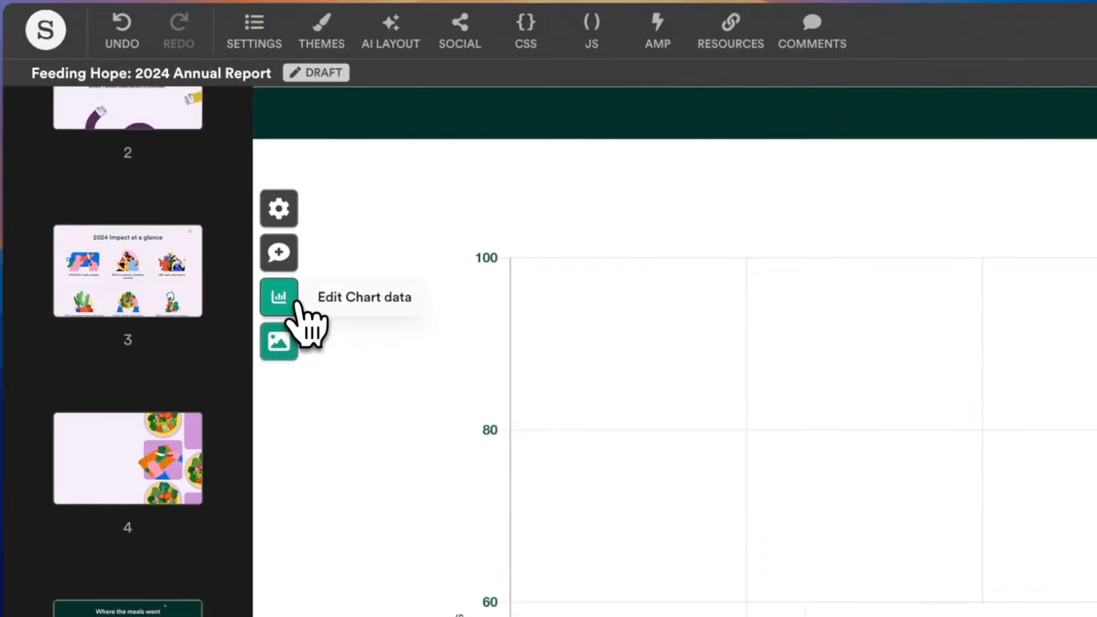
click(293, 302)
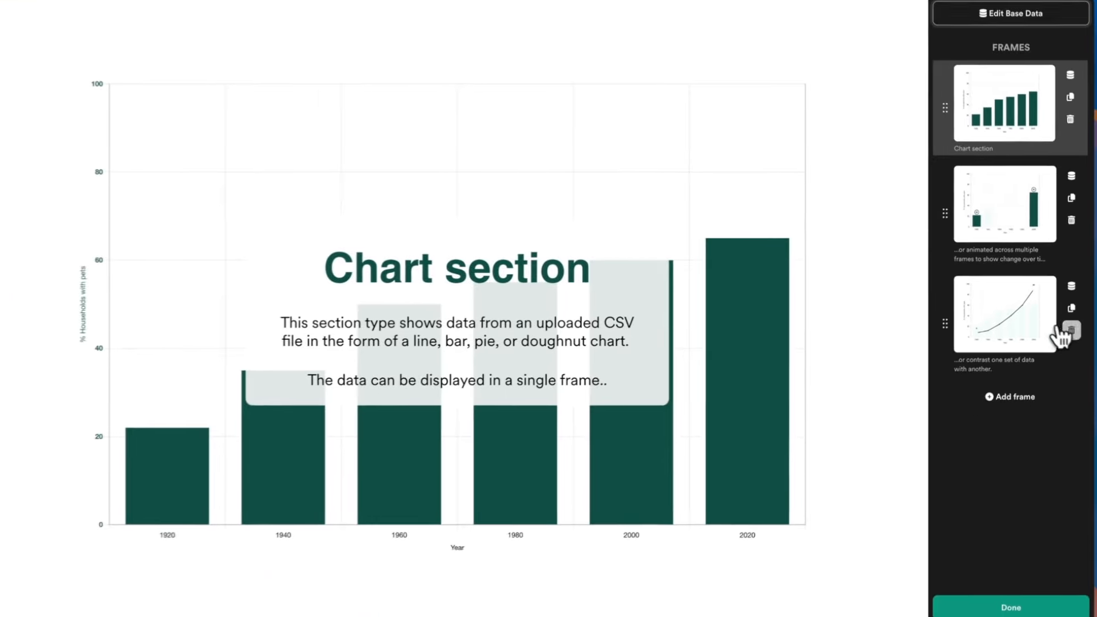
Delete the two extra template frames and replace the chart's base data with 2 Bar chart - Donor groups.csv.
click(1050, 399)
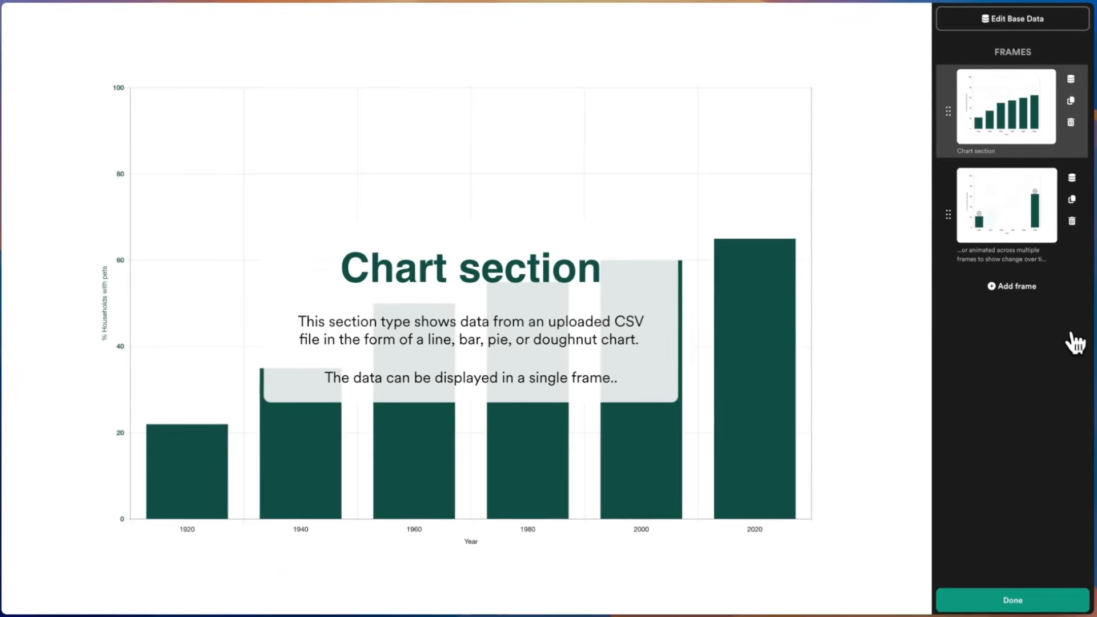
click(1072, 221)
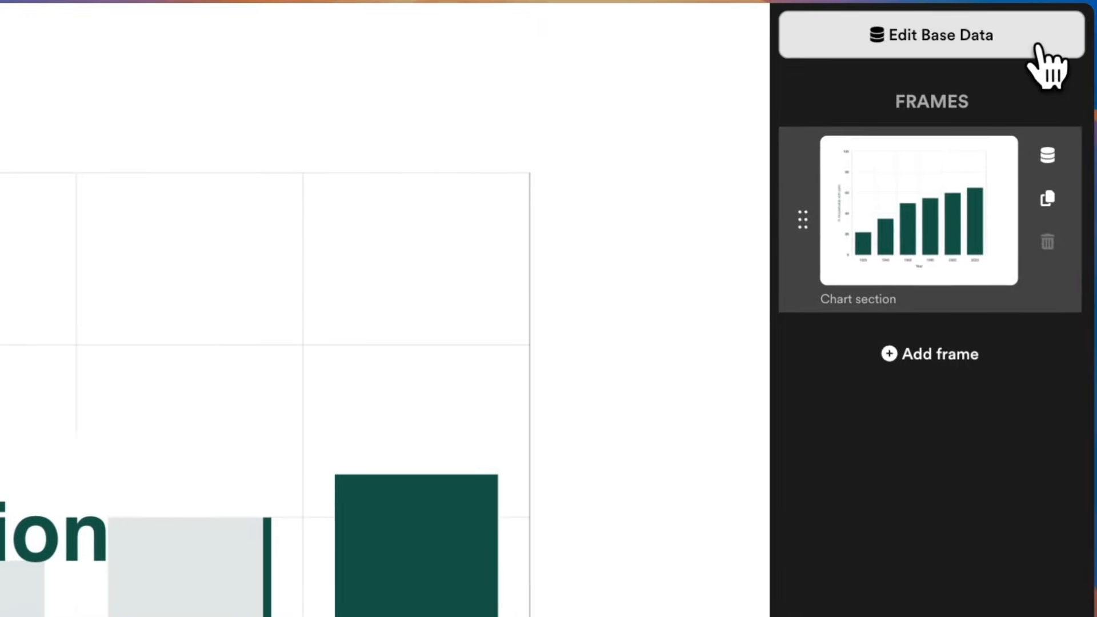
click(1038, 48)
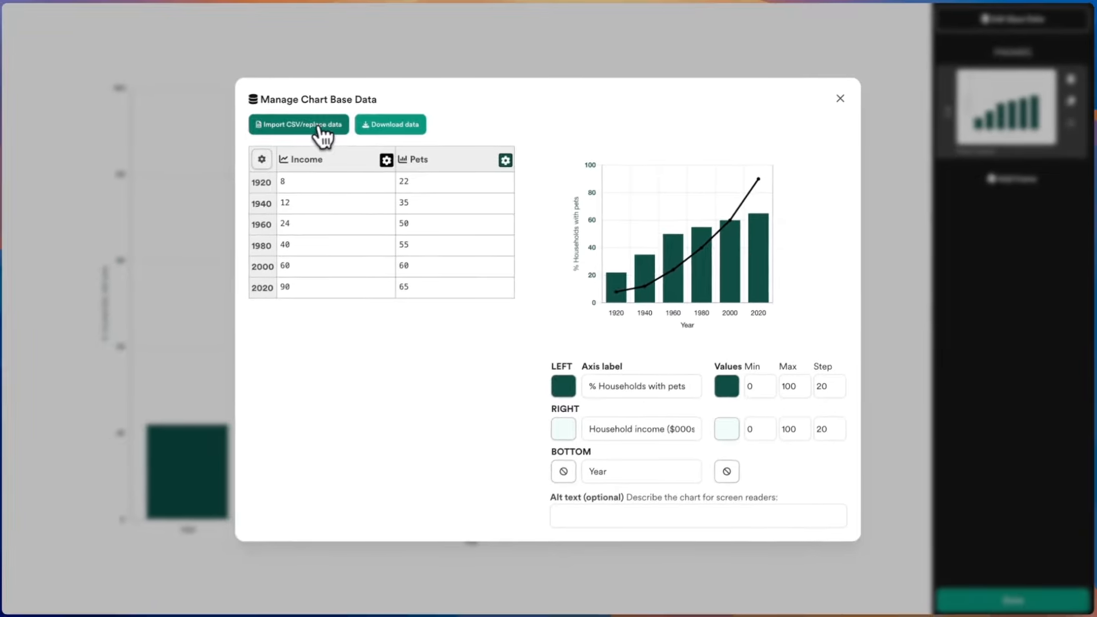
click(318, 139)
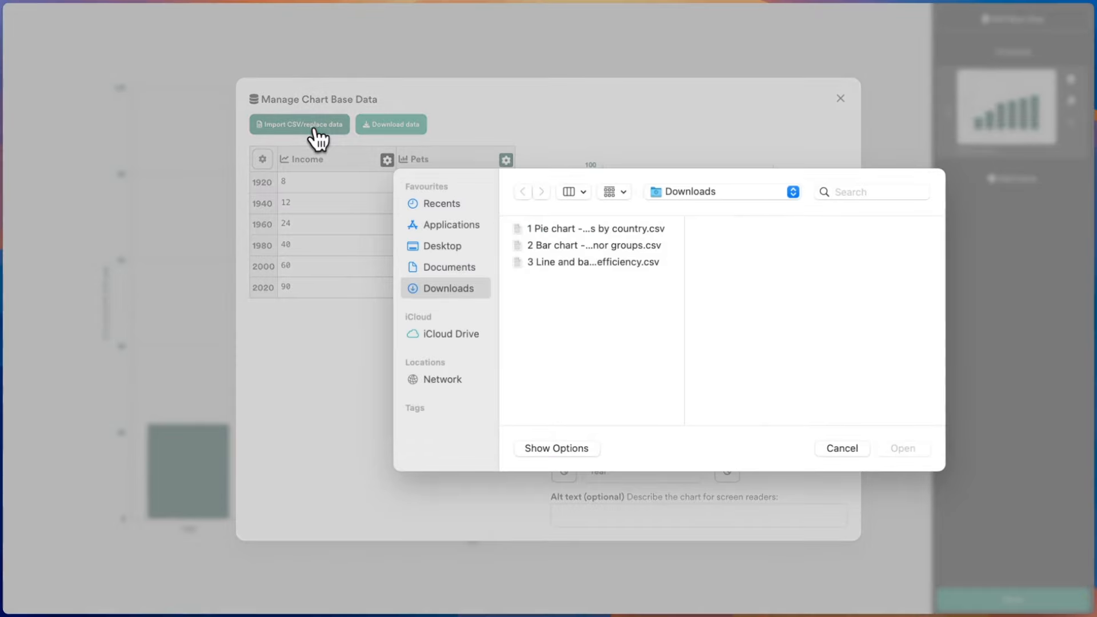
click(534, 250)
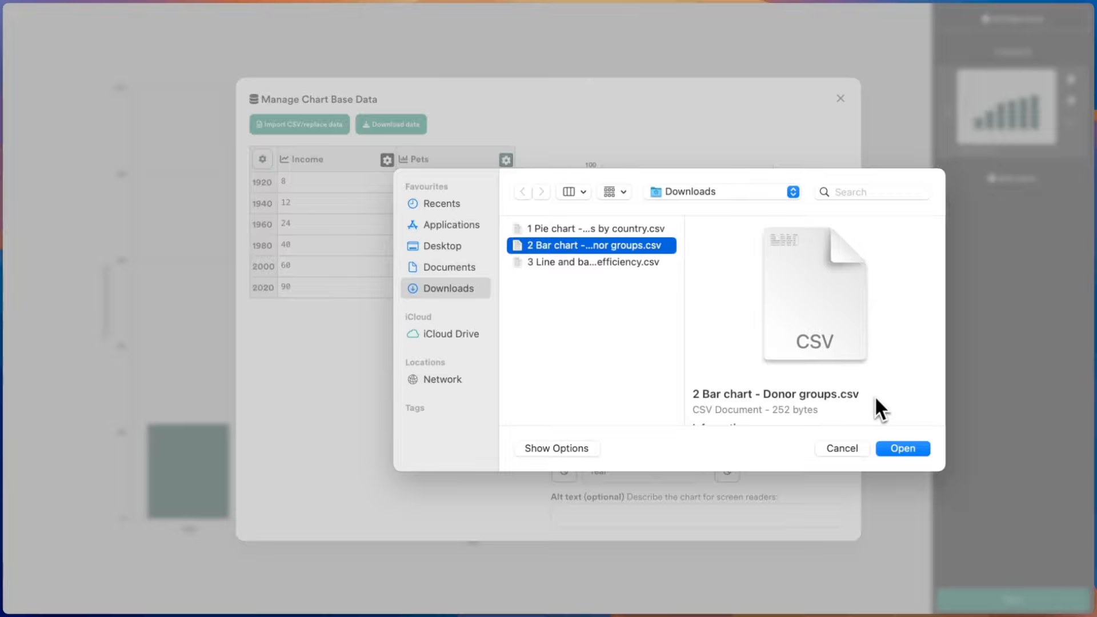
click(887, 448)
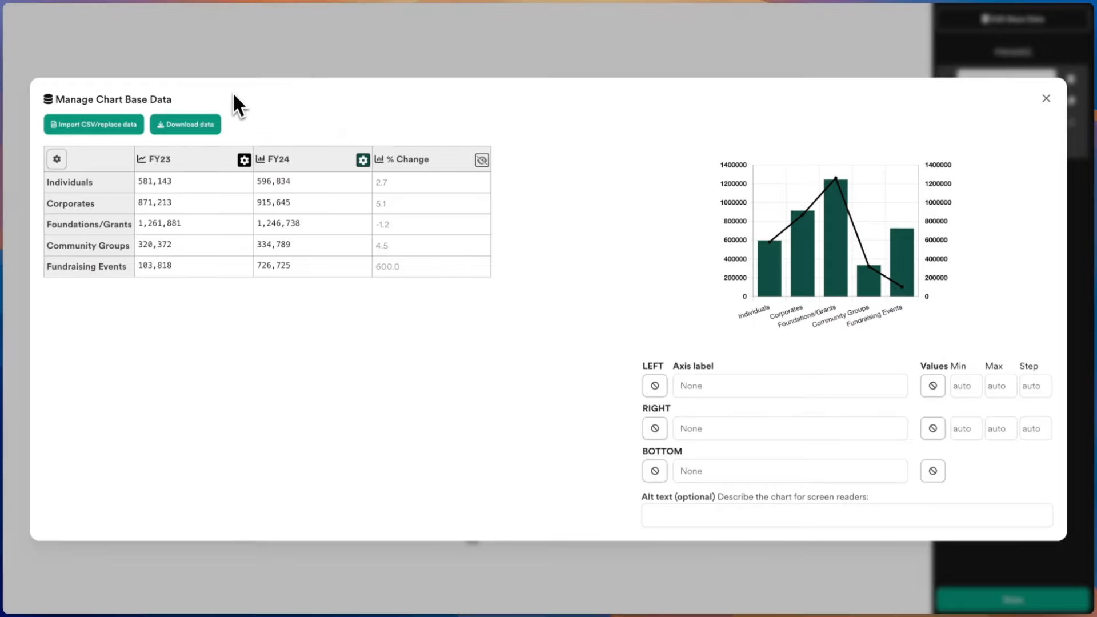
Change the FY23 series' chart type to Bar.
click(244, 160)
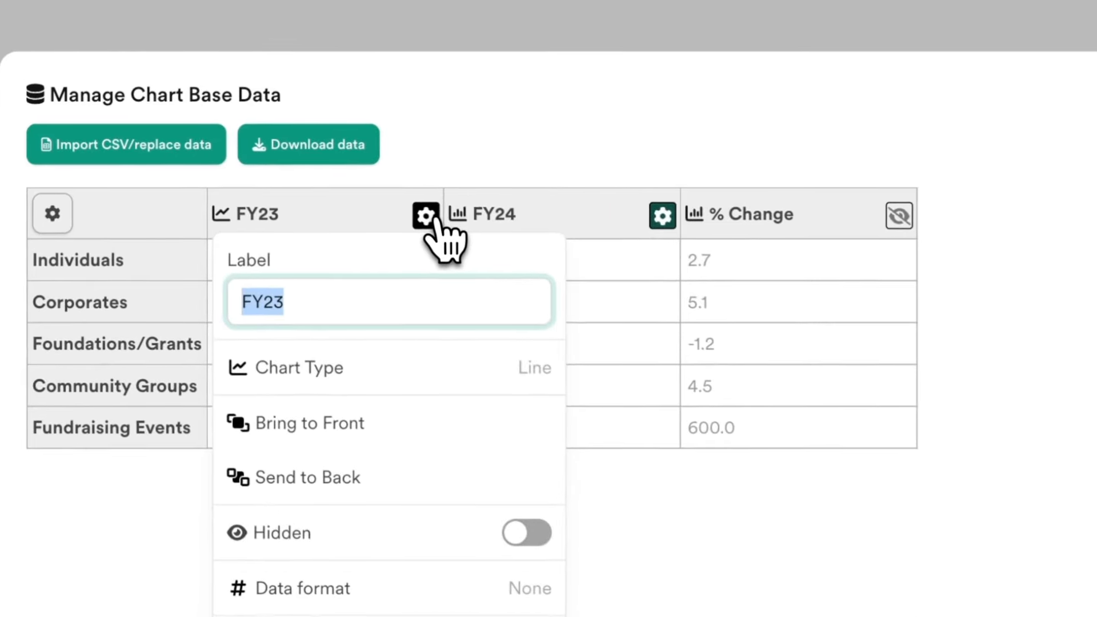
click(460, 367)
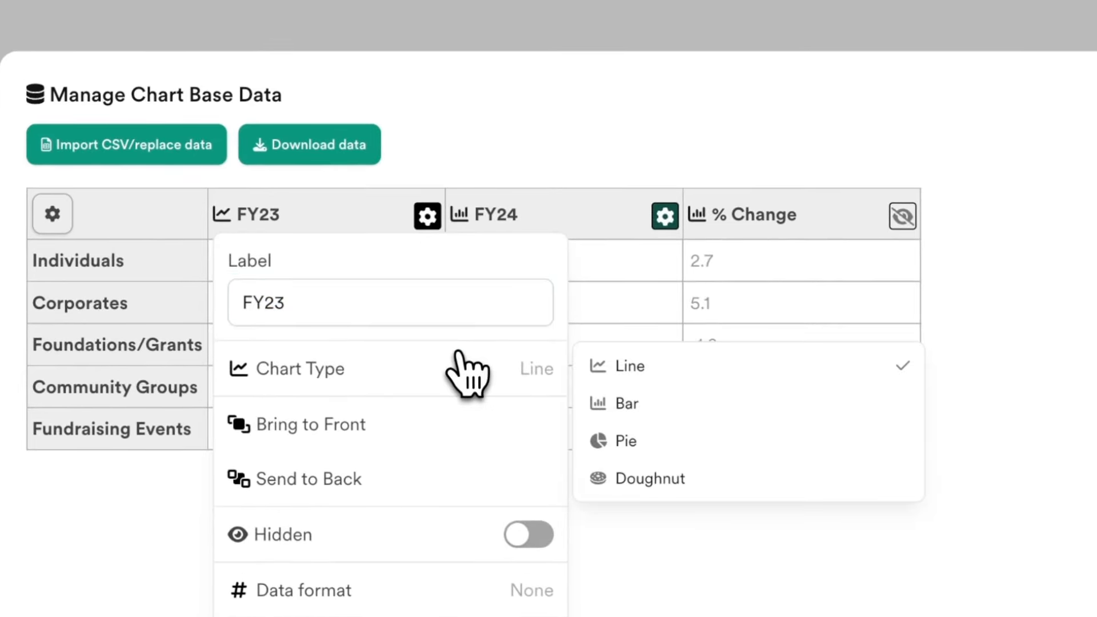
click(666, 415)
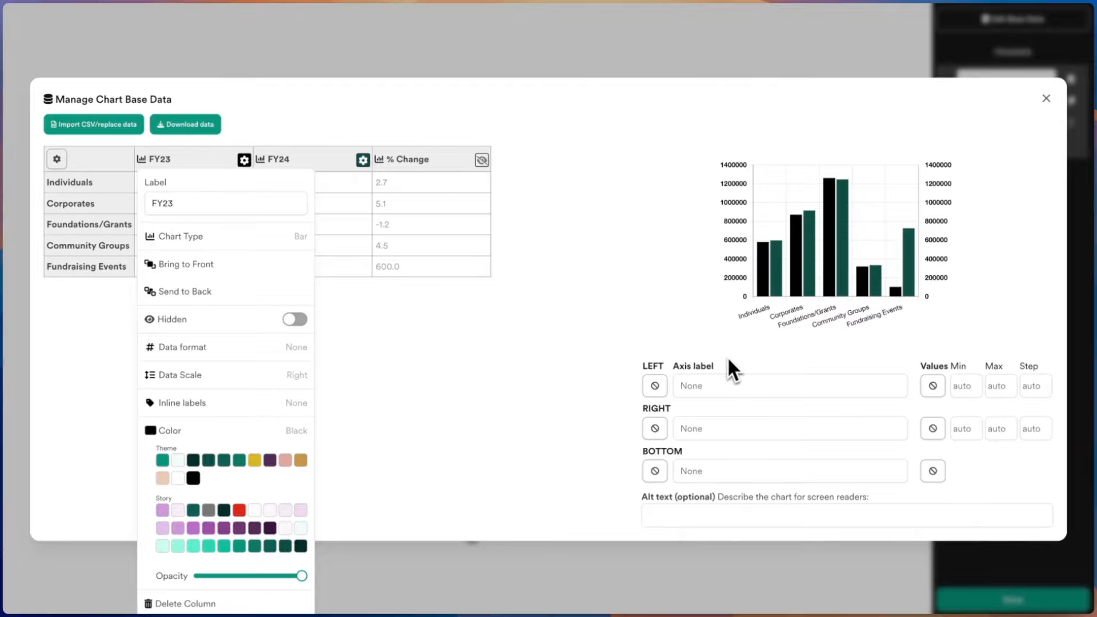
Label the left axis Donation amount and the bottom axis Donor groups.
click(726, 385)
text(Donation amount)
click(726, 470)
text(Donor groups)
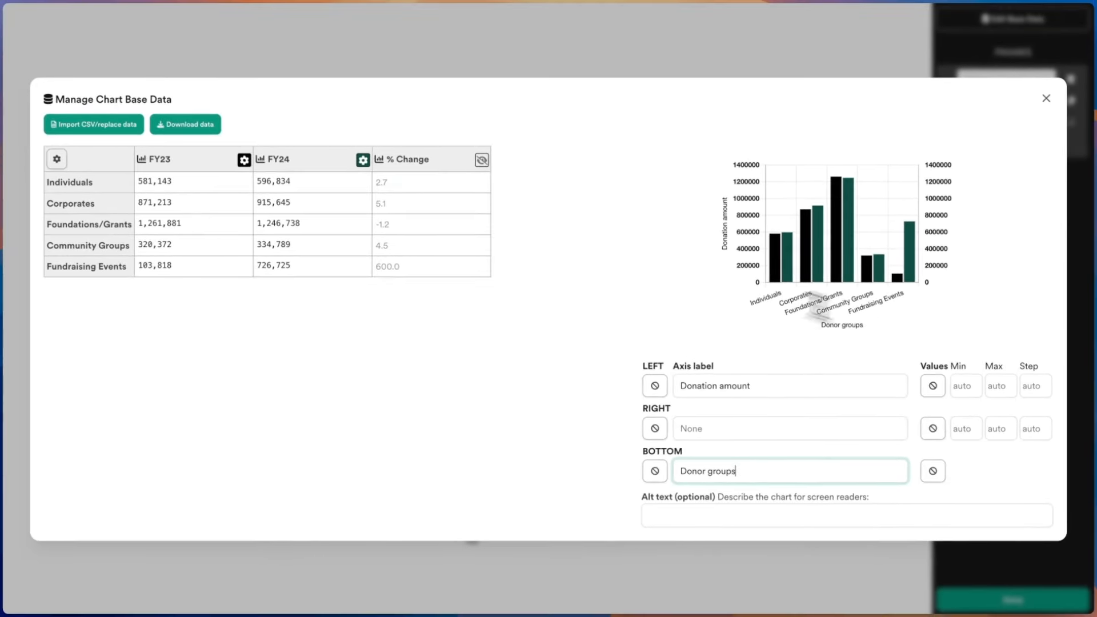
Assign the FY23 series to the Left Scale.
click(243, 159)
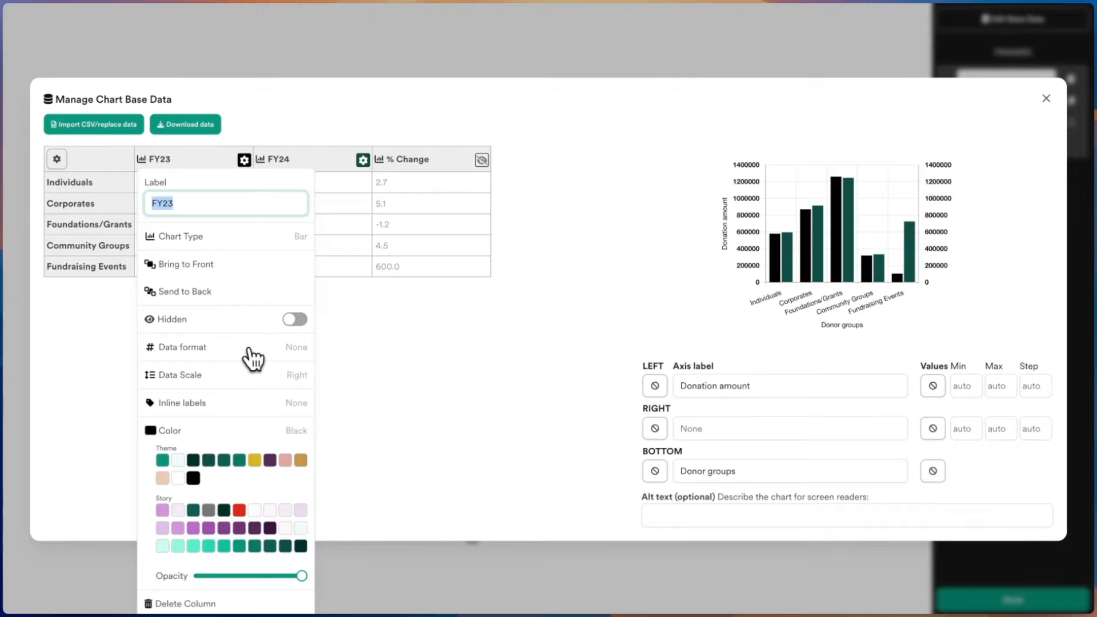
click(252, 380)
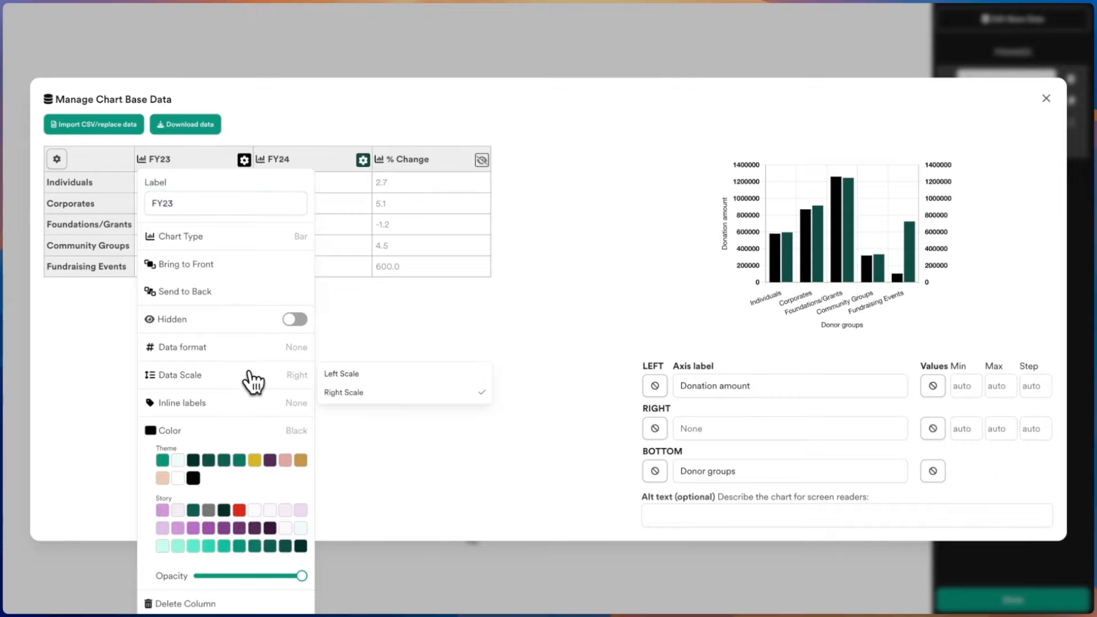
click(366, 377)
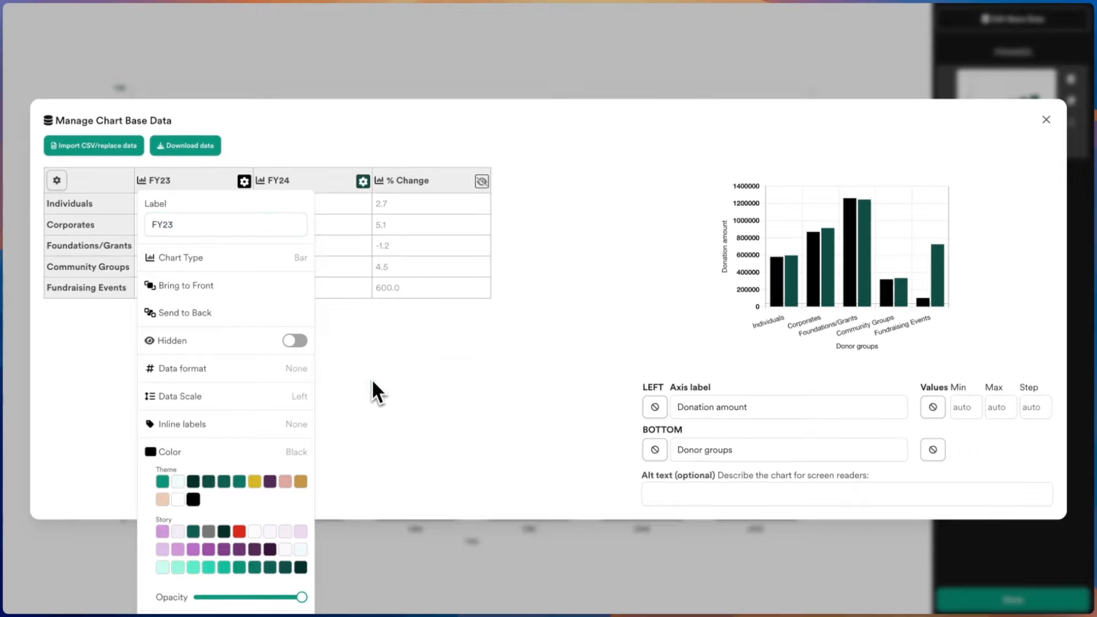
Try Above inline labels and a Gold, then a medium purple story colour on the FY23 series.
click(277, 422)
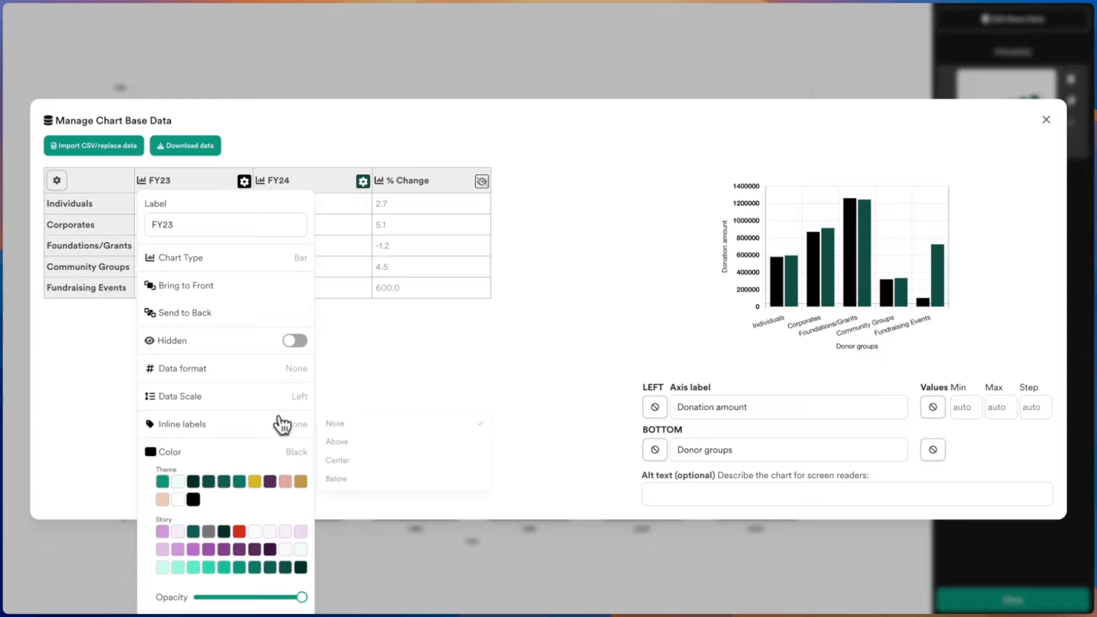
click(380, 438)
click(254, 482)
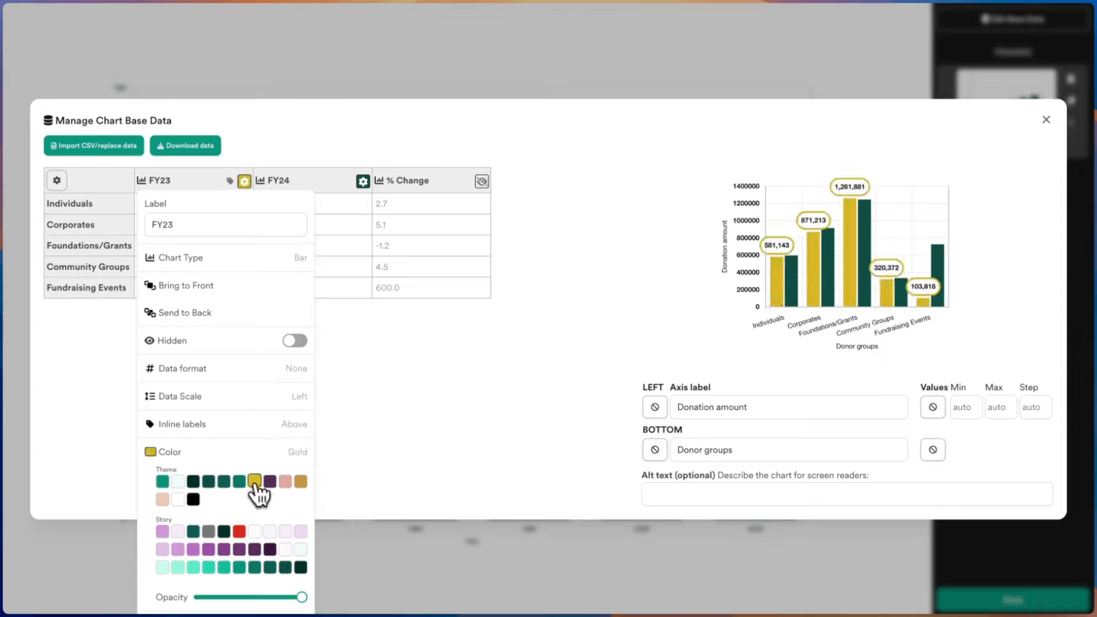
click(225, 549)
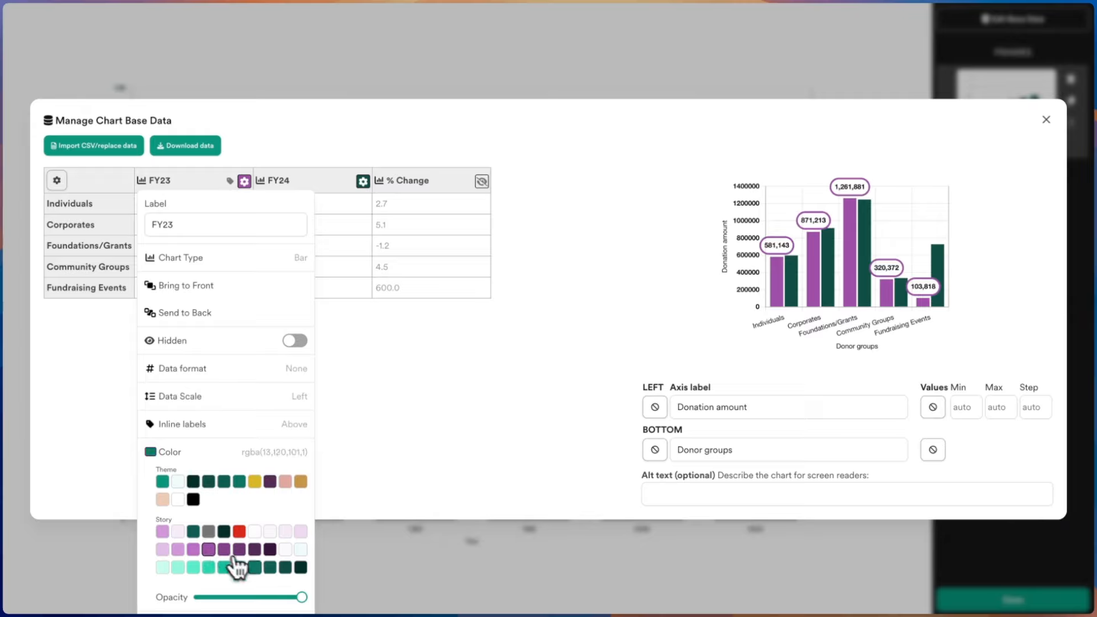
Colour the FY23 bars with the green story colour rgba(13,120,101,1), leave their inline labels at None and close the base data.
click(255, 568)
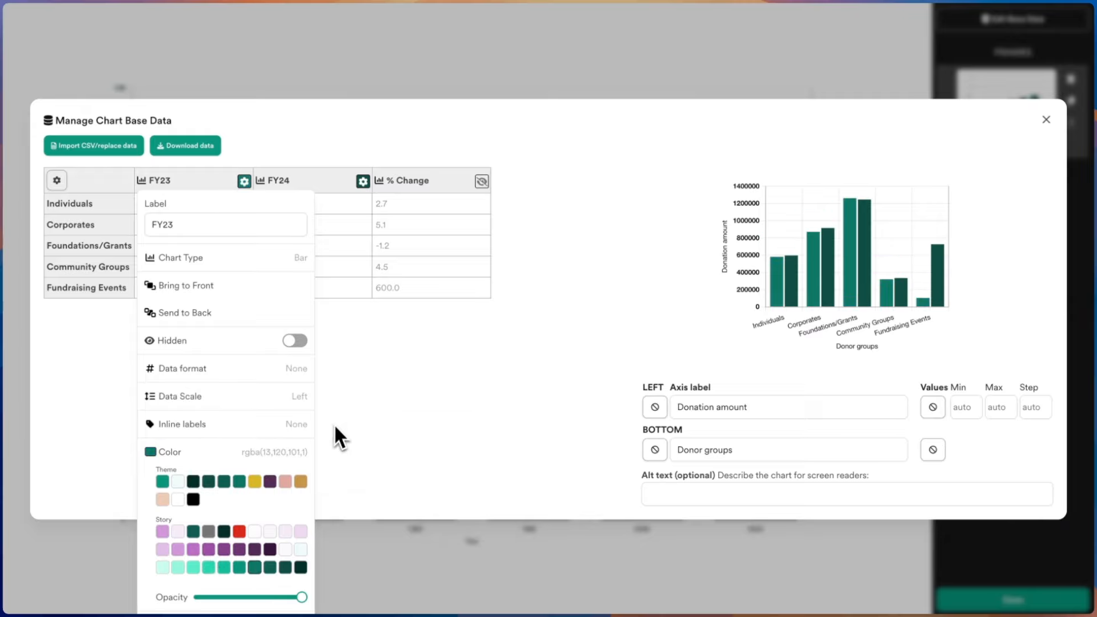
click(491, 64)
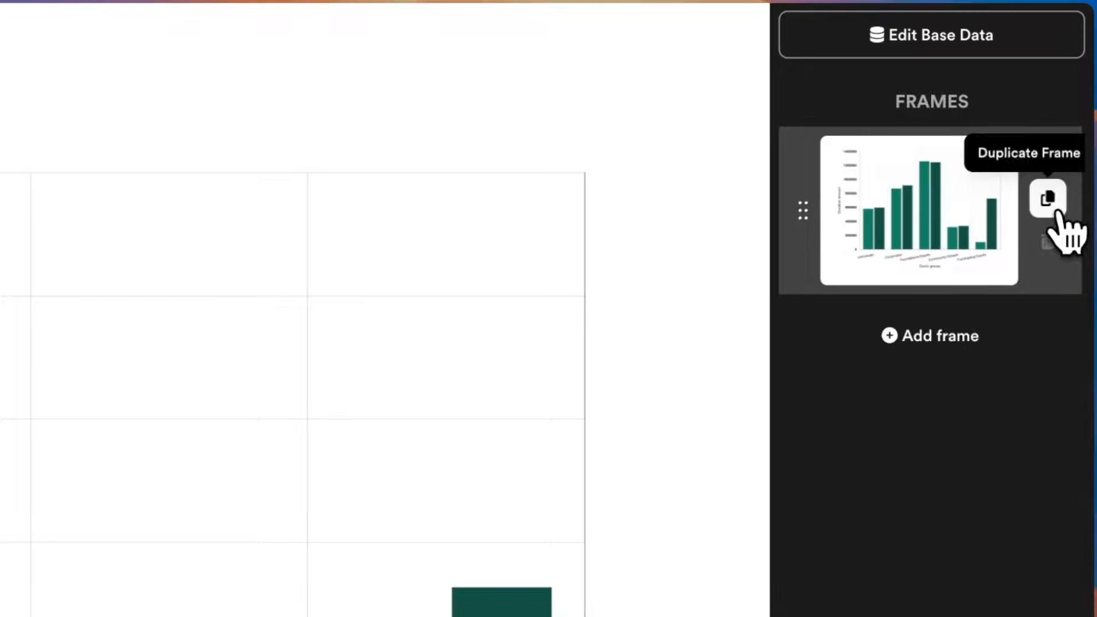
Duplicate the bar chart frame and, in the copy's frame data, lower the FY24 and FY23 series' opacity to about half.
click(1052, 206)
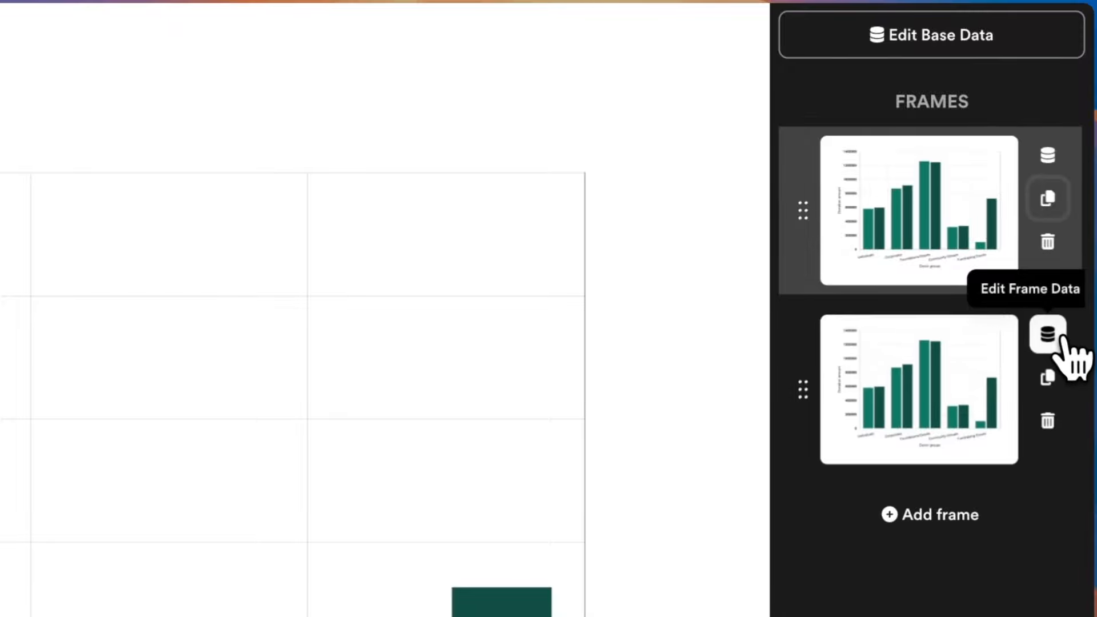
click(1056, 340)
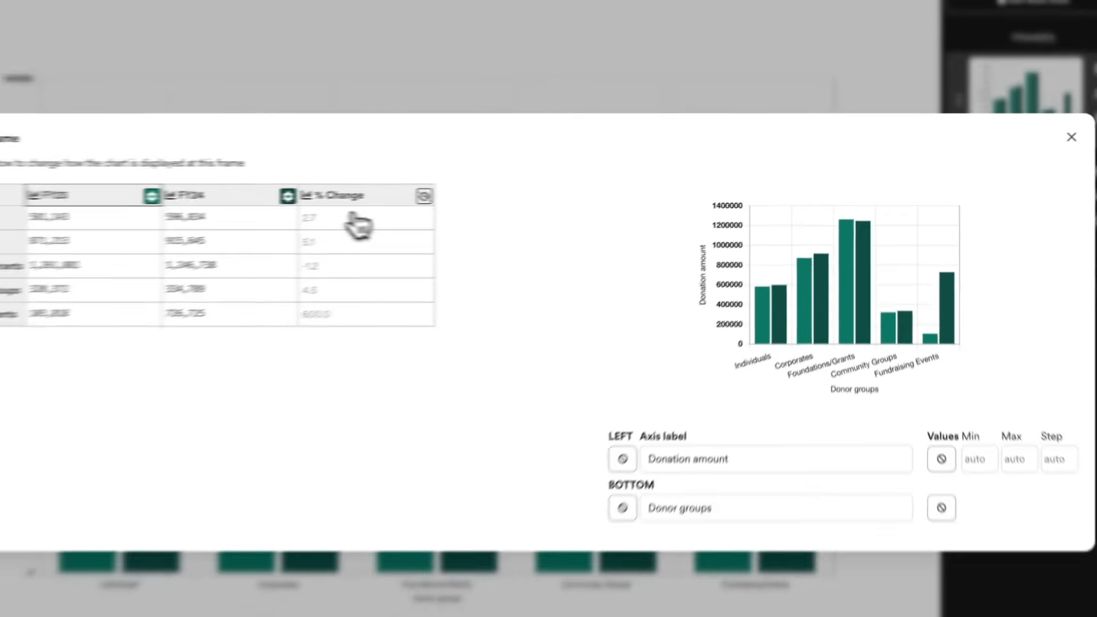
click(288, 196)
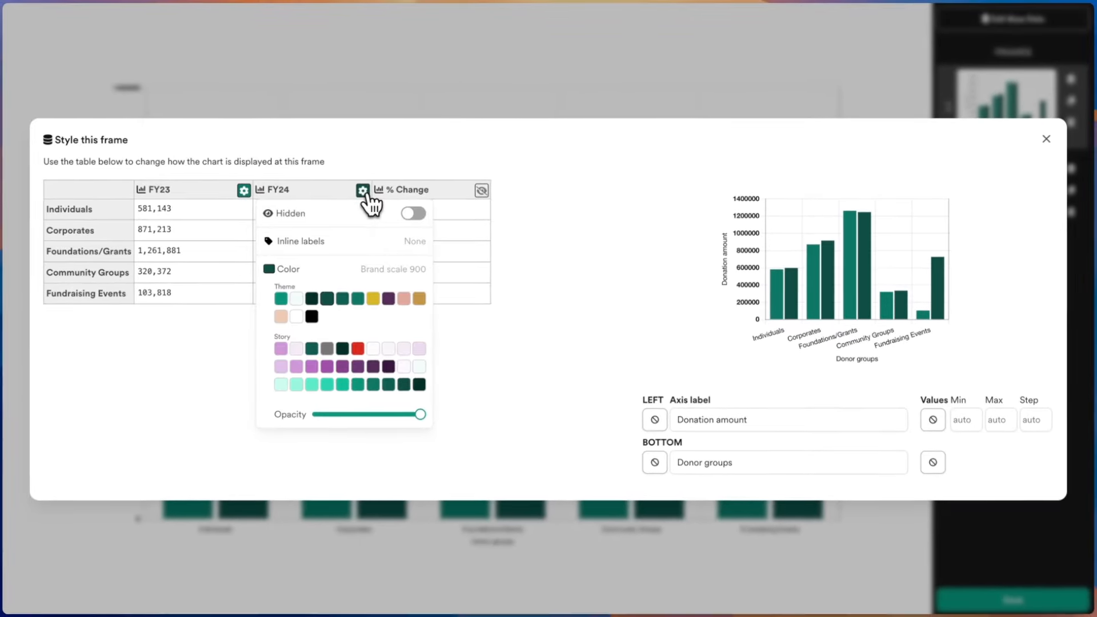
drag(424, 423, 374, 425)
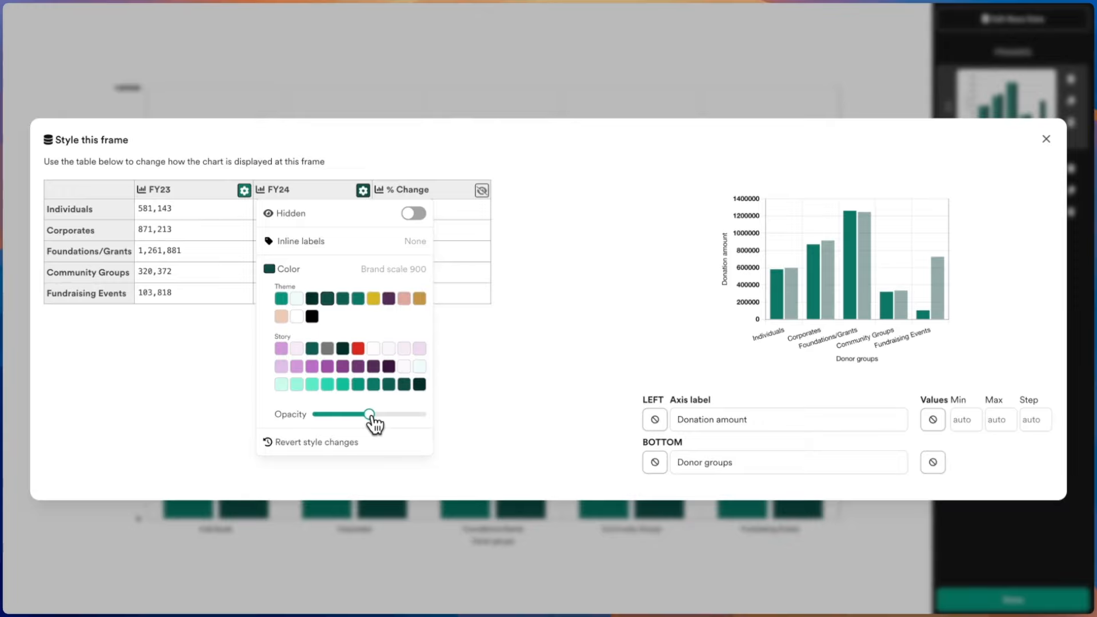
click(244, 191)
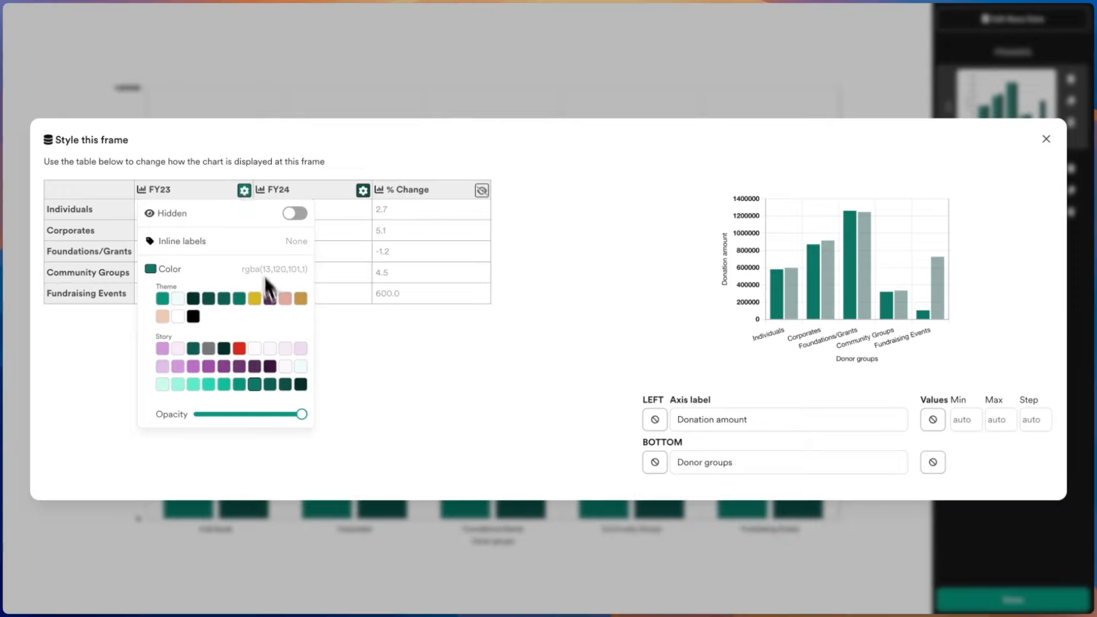
drag(303, 417, 252, 418)
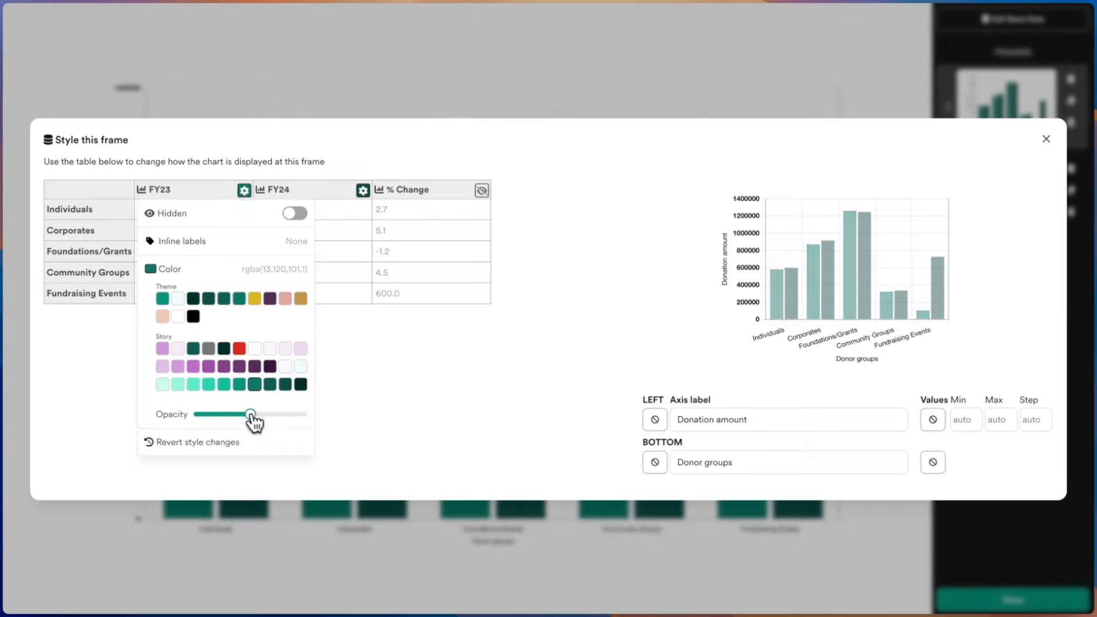
click(338, 394)
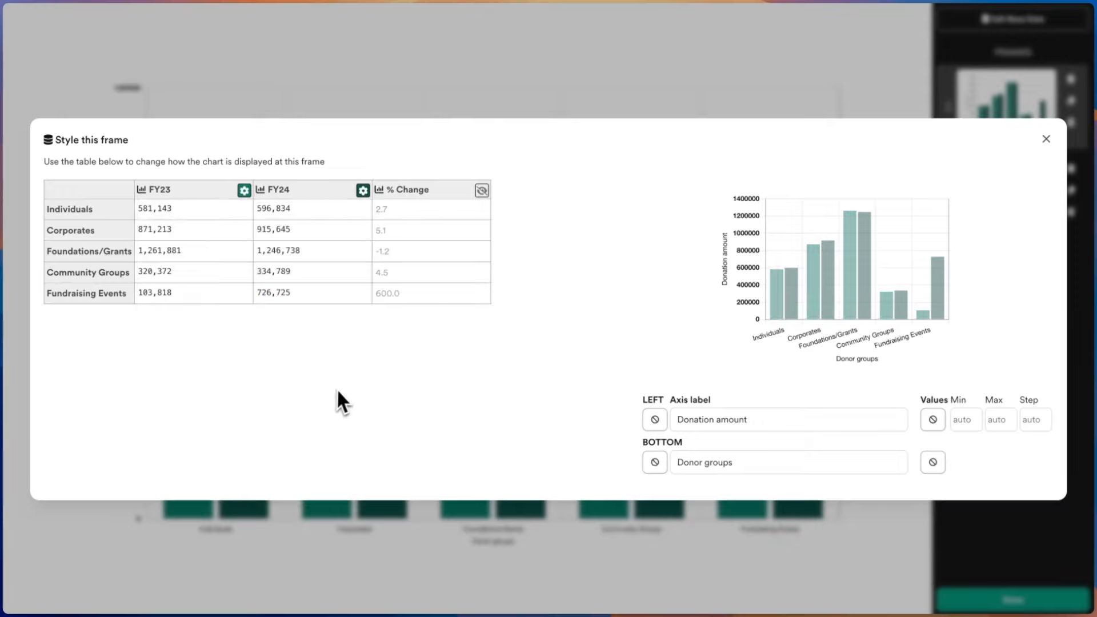
Highlight the FY24 Foundations/Grants bar in the copied frame with the dark green story colour rgba(18,79,69,1) and an Above inline label.
click(362, 252)
click(406, 501)
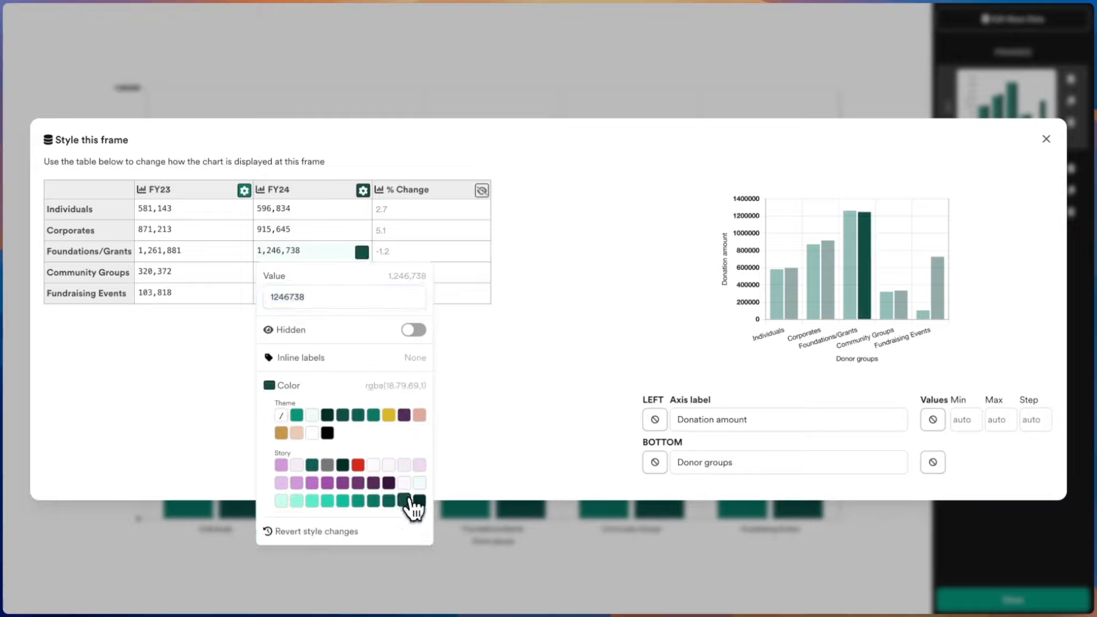
click(417, 360)
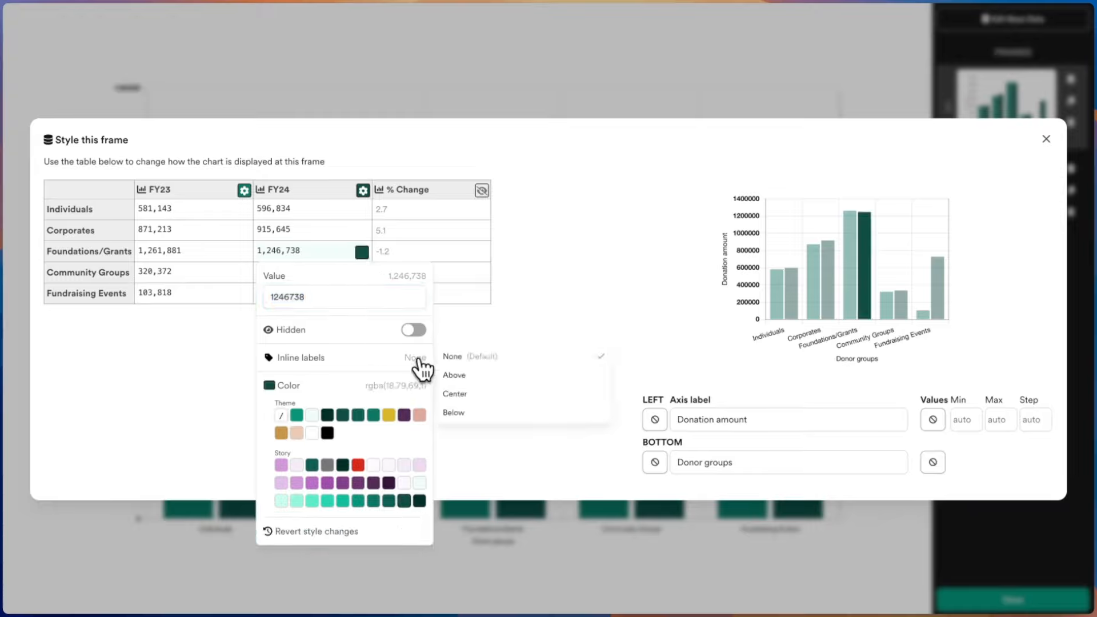
click(457, 376)
click(482, 379)
Colour the FY23 Foundations/Grants bar in the copied frame with the green story colour rgba(13,120,101,1).
click(230, 254)
click(256, 501)
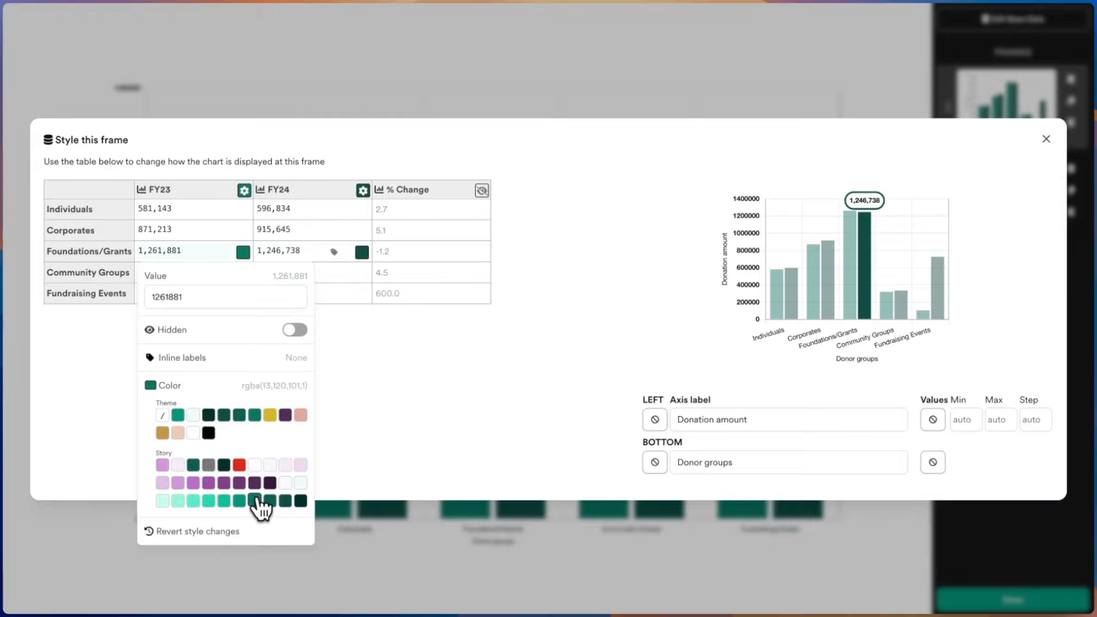